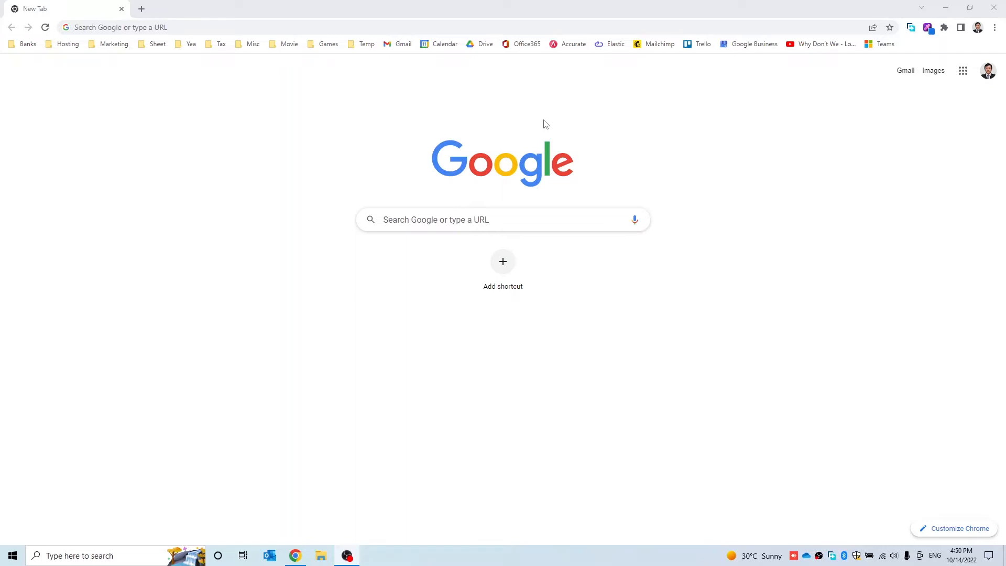
# Load the PBX login page at 192.168.1.20 in Chrome, without the autocompleted port
pyautogui.click(526, 31)
pyautogui.write('192')
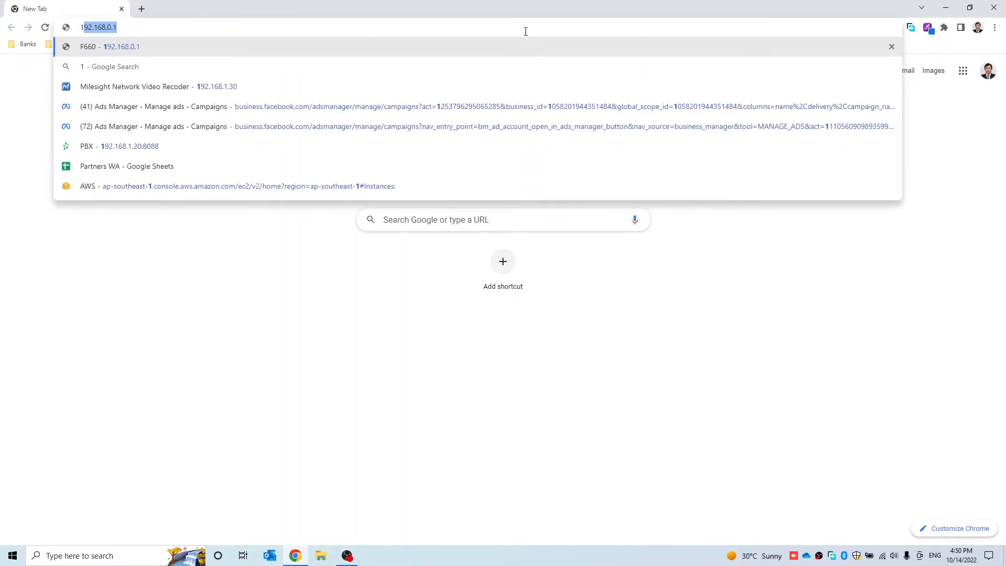
pyautogui.write('.168')
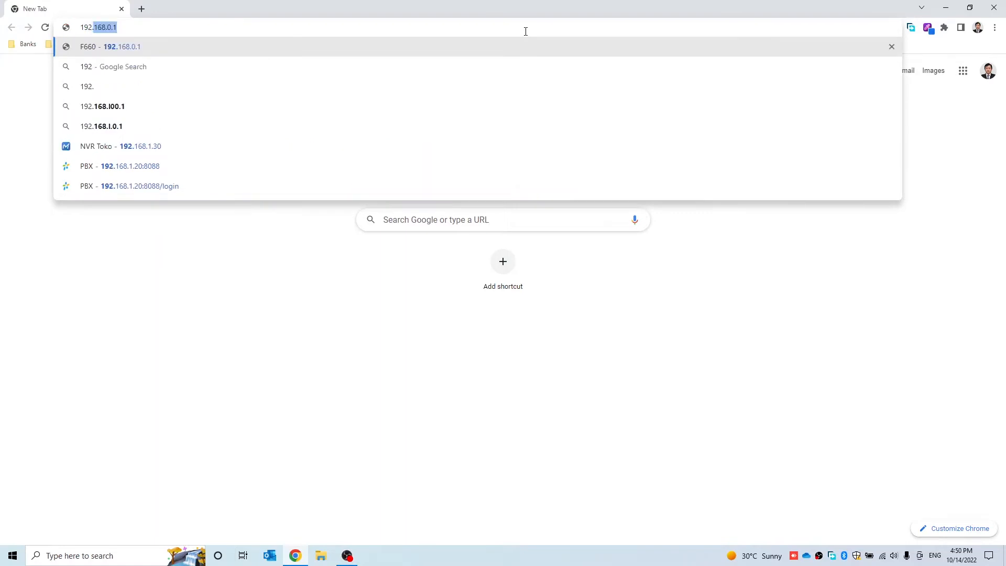
pyautogui.write('.1.20')
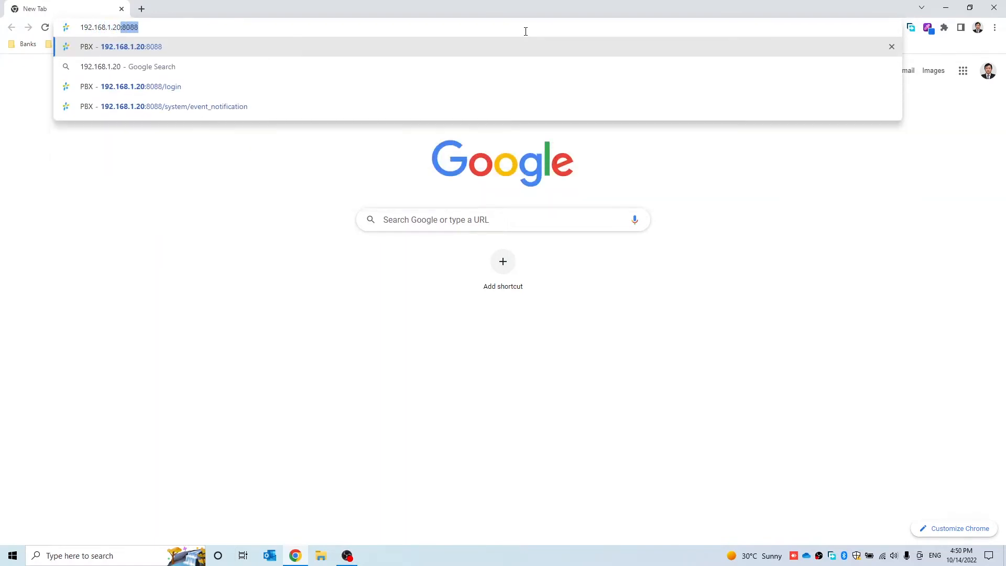
pyautogui.press('Delete')
pyautogui.press('Return')
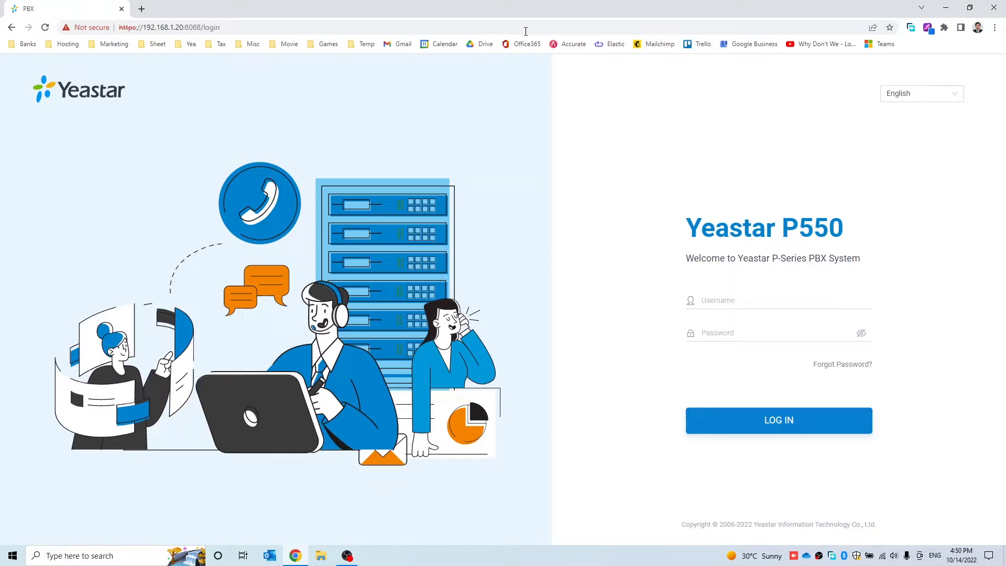
# Log in to the PBX as admin with the administrator password
pyautogui.click(720, 301)
pyautogui.write('admin')
pyautogui.press('Tab')
pyautogui.write('••••••••')
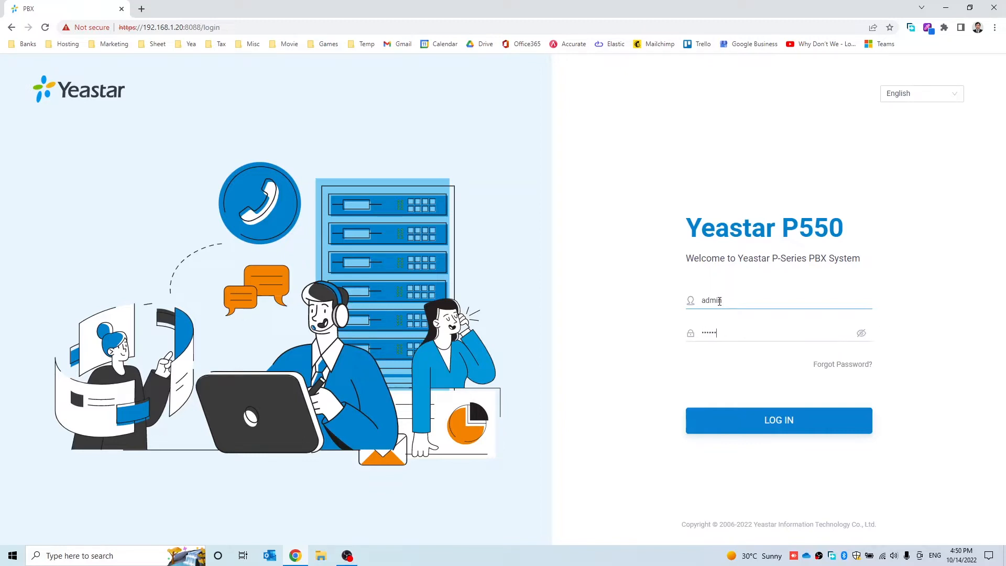
pyautogui.write('••••')
pyautogui.click(769, 426)
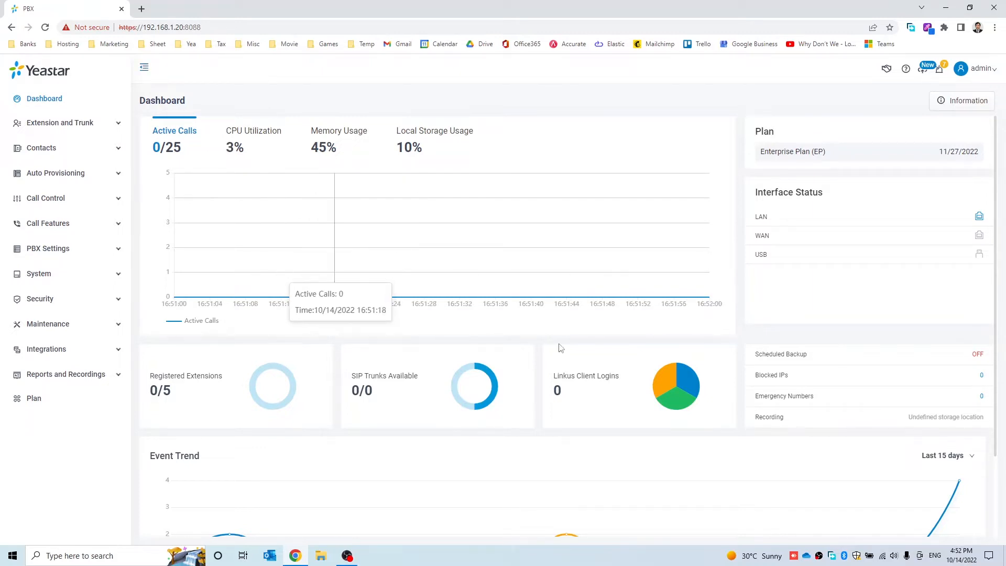
# Scroll through the Dashboard to review the call, usage and event statistics
pyautogui.scroll(-2, 754, 362)
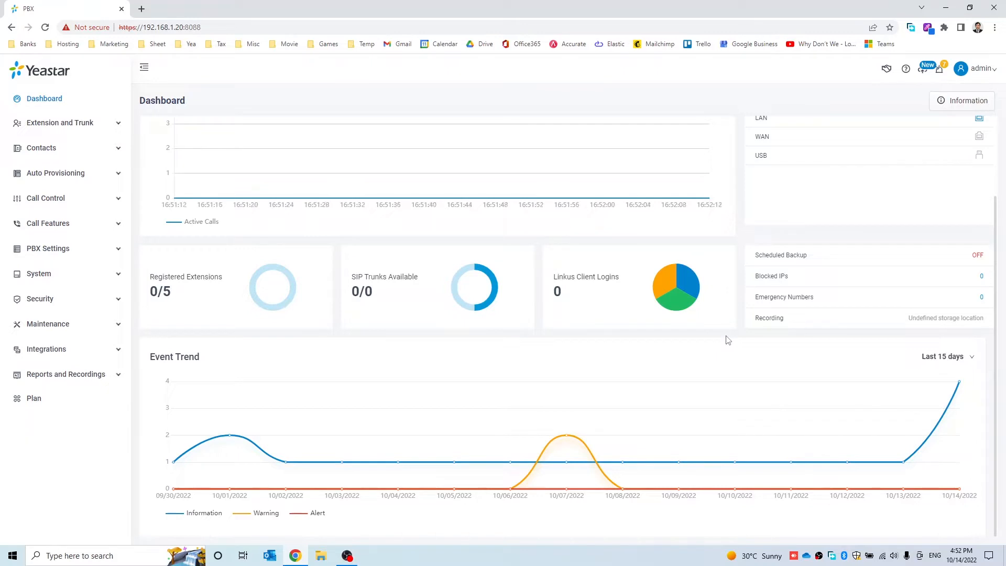
pyautogui.scroll(2, 728, 340)
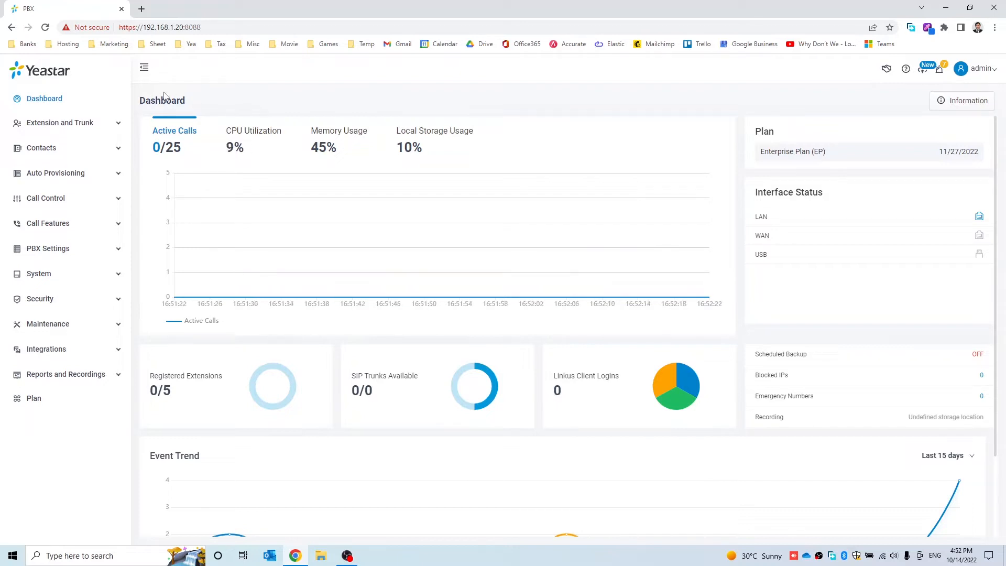
# Go to PBX Settings > Preferences from the sidebar
pyautogui.click(80, 125)
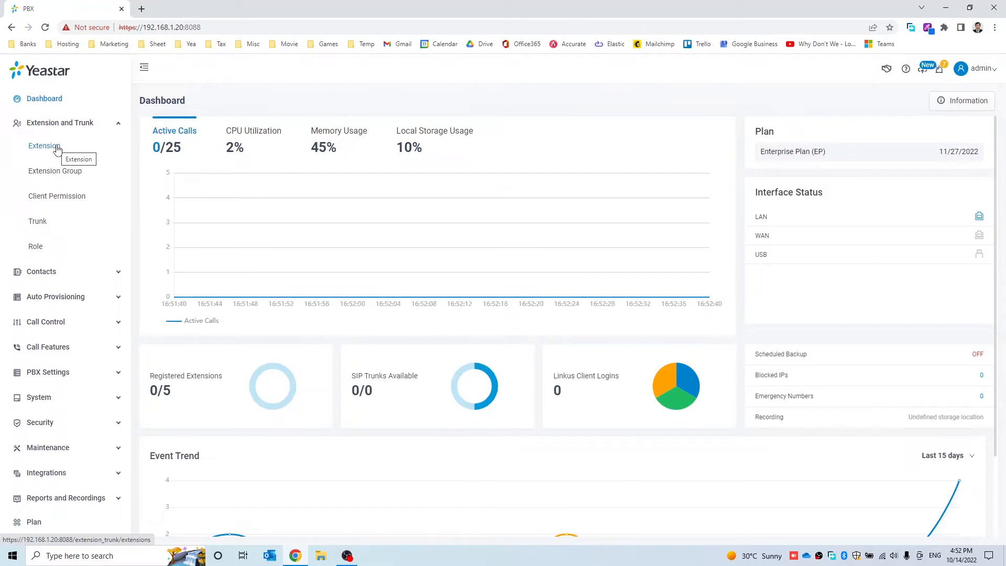
pyautogui.click(48, 376)
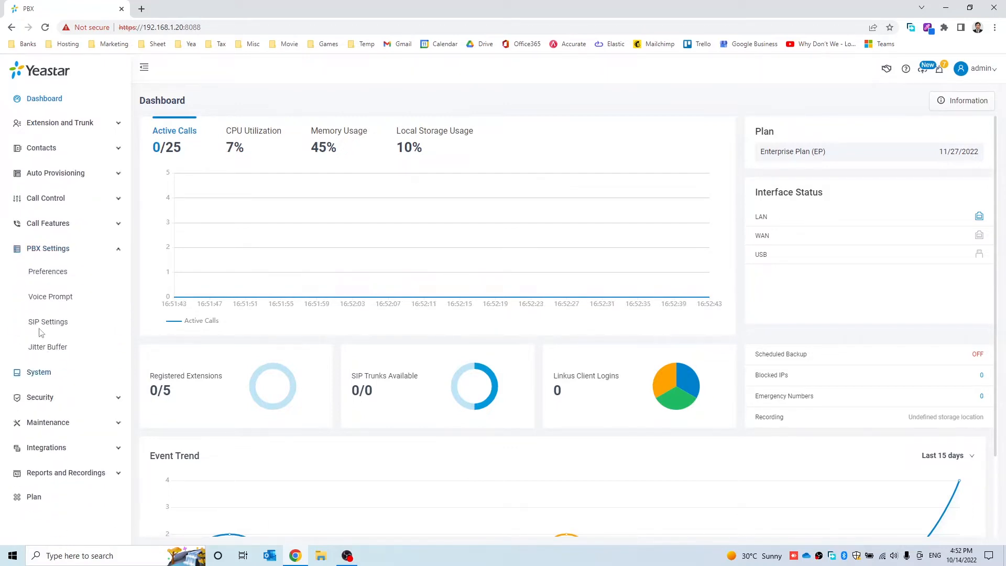
pyautogui.click(39, 272)
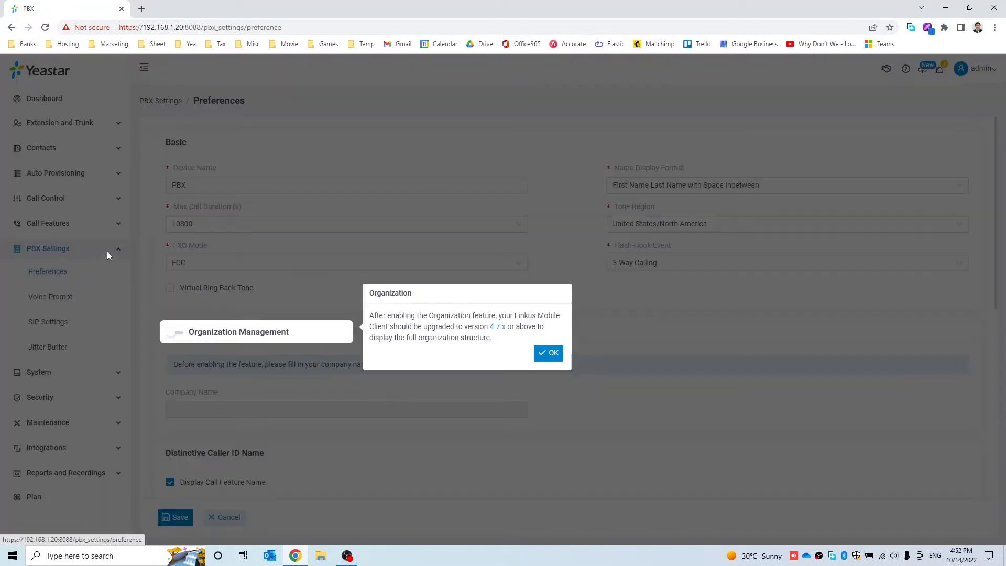
# Dismiss the Organization notice about Linkus Mobile Client 4.7.x
pyautogui.click(550, 353)
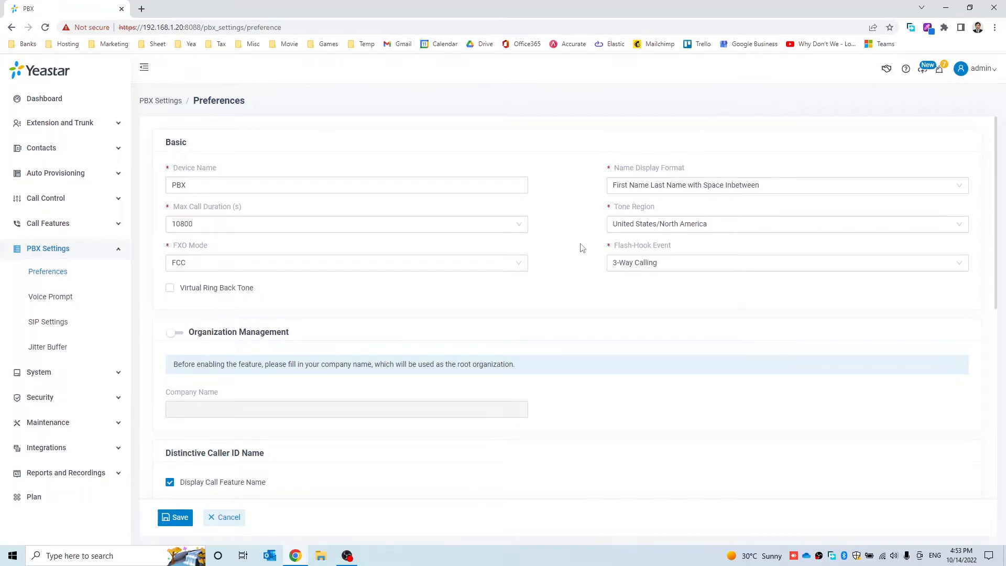
# Scroll down to Extension Preferences and read the help tooltips on the range fields
pyautogui.scroll(-7, 581, 248)
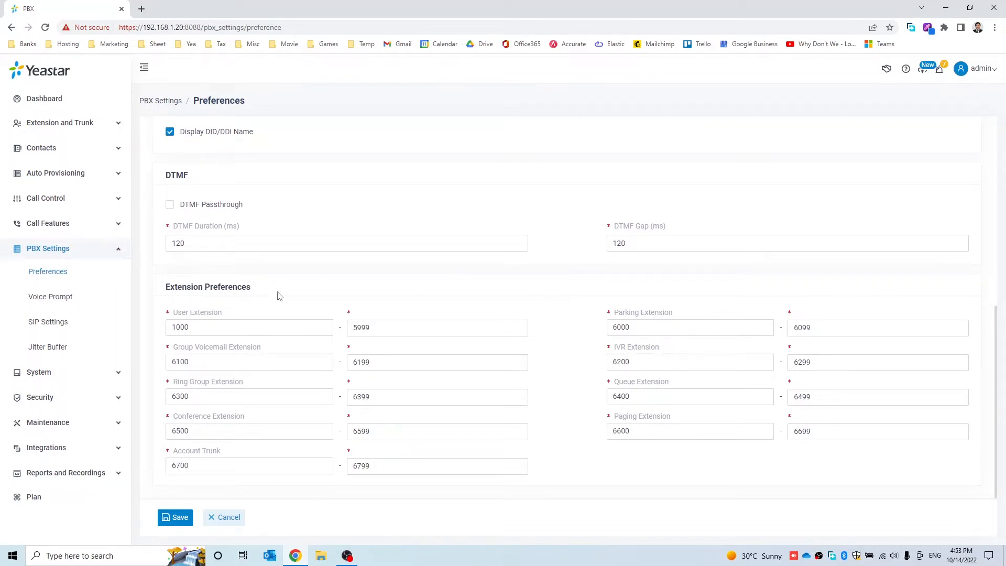
pyautogui.moveTo(176, 314)
pyautogui.moveTo(669, 315)
pyautogui.moveTo(208, 315)
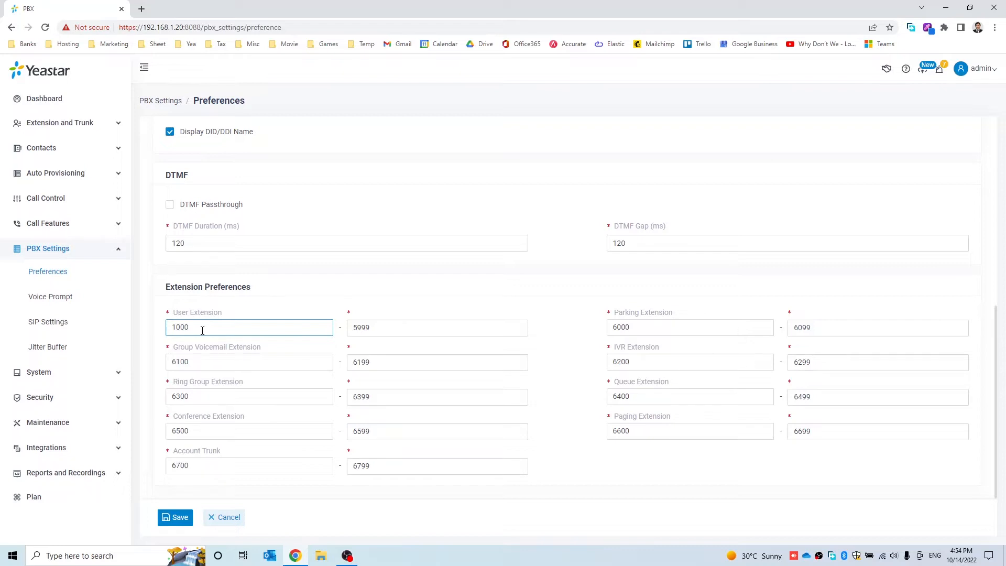
# Set the User Extension range to 100–299 and Group Voicemail to 610–619
pyautogui.press('BackSpace')
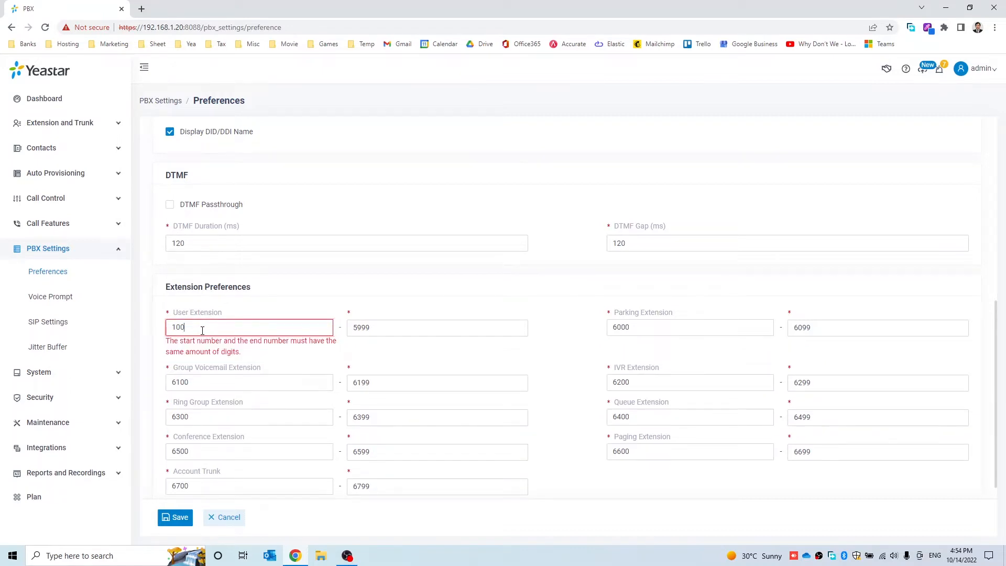
pyautogui.press('Tab')
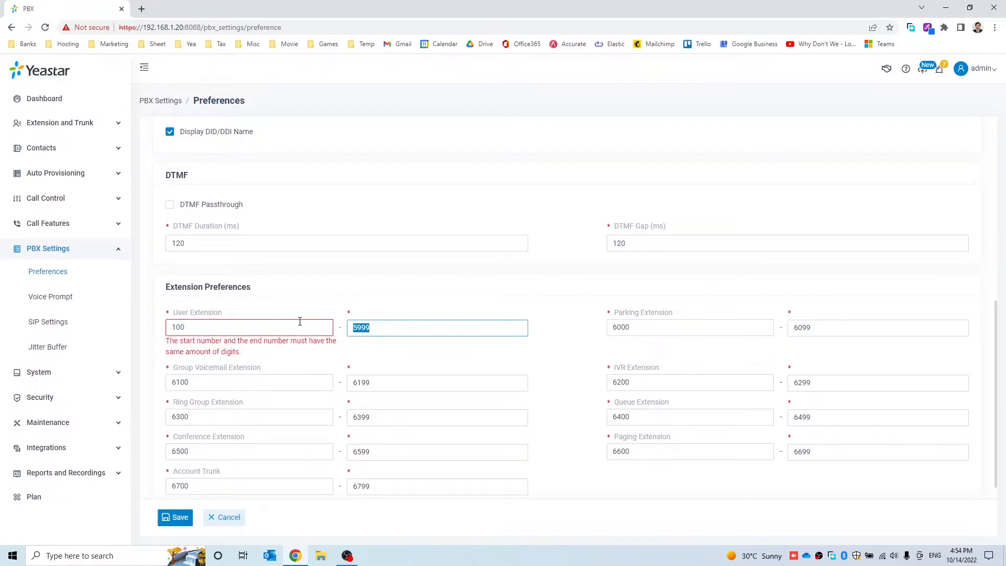
pyautogui.write('299')
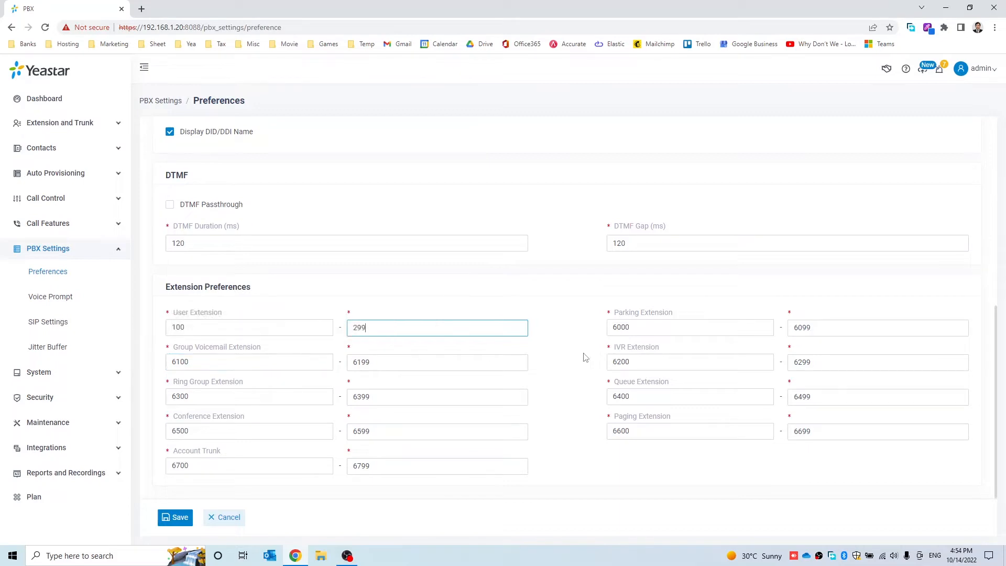
pyautogui.click(300, 356)
pyautogui.press('BackSpace')
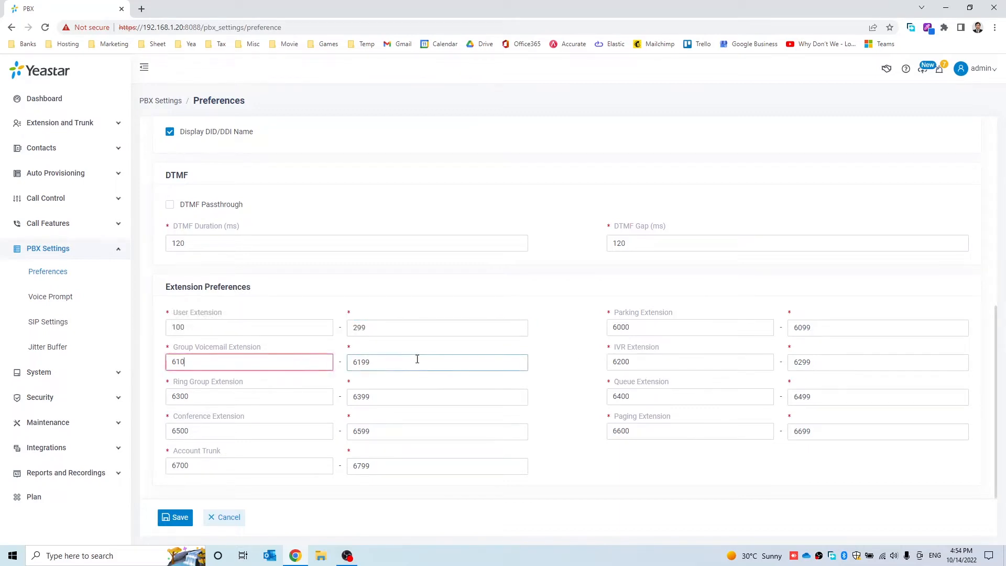
pyautogui.click(415, 361)
pyautogui.press('BackSpace')
# Shorten Ring Group to 630–639, Conference to 650–659 and Account Trunk to 670–679
pyautogui.click(303, 400)
pyautogui.press('BackSpace')
pyautogui.click(398, 397)
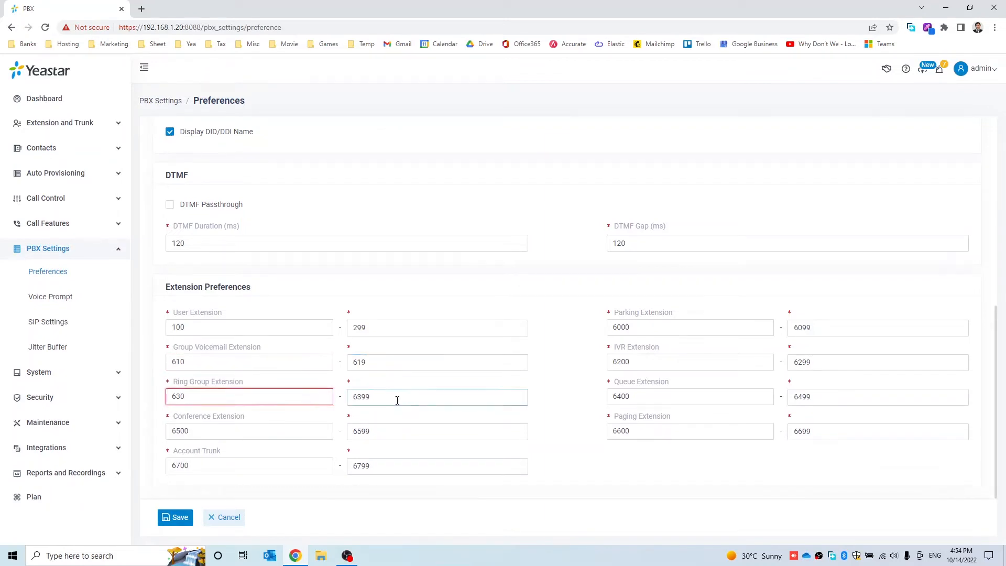
pyautogui.press('BackSpace')
pyautogui.click(308, 432)
pyautogui.press('BackSpace')
pyautogui.click(381, 428)
pyautogui.press('BackSpace')
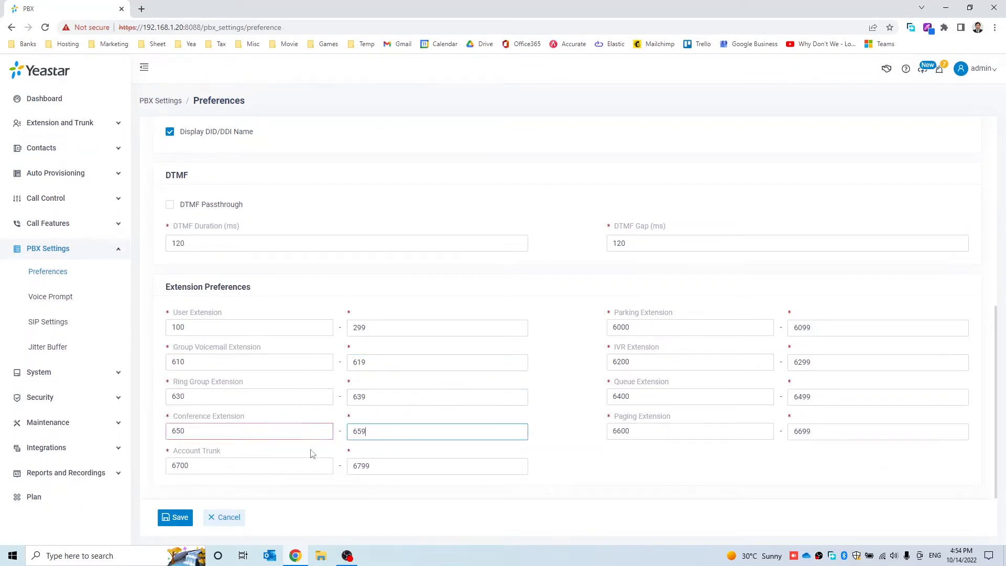
pyautogui.click(288, 465)
pyautogui.press('BackSpace')
pyautogui.click(379, 467)
pyautogui.press('BackSpace')
# Shorten the Parking range to 600–609 and the IVR range to 620–629
pyautogui.click(689, 327)
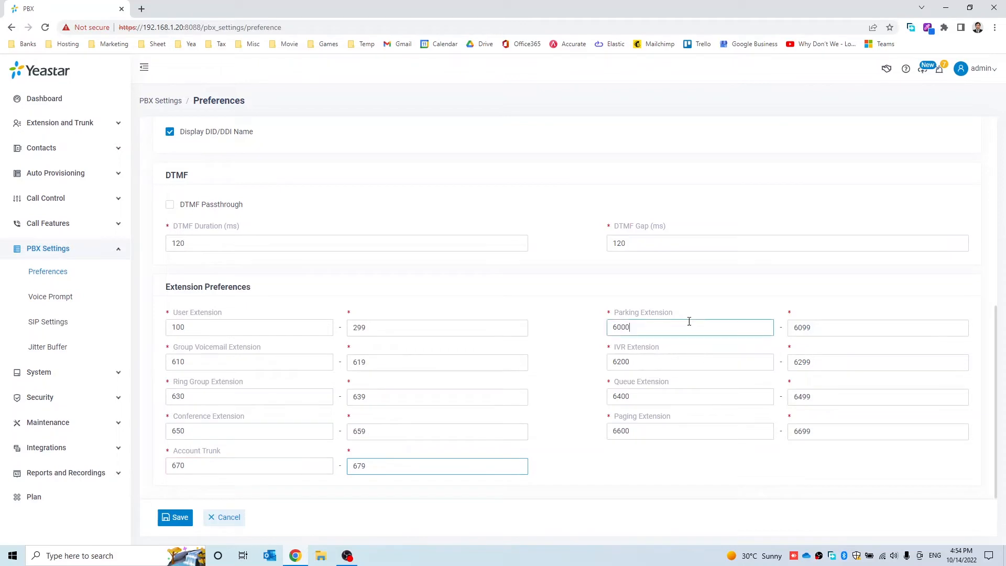
pyautogui.press('BackSpace')
pyautogui.click(824, 327)
pyautogui.press('BackSpace')
pyautogui.click(680, 361)
pyautogui.press('BackSpace')
pyautogui.click(833, 361)
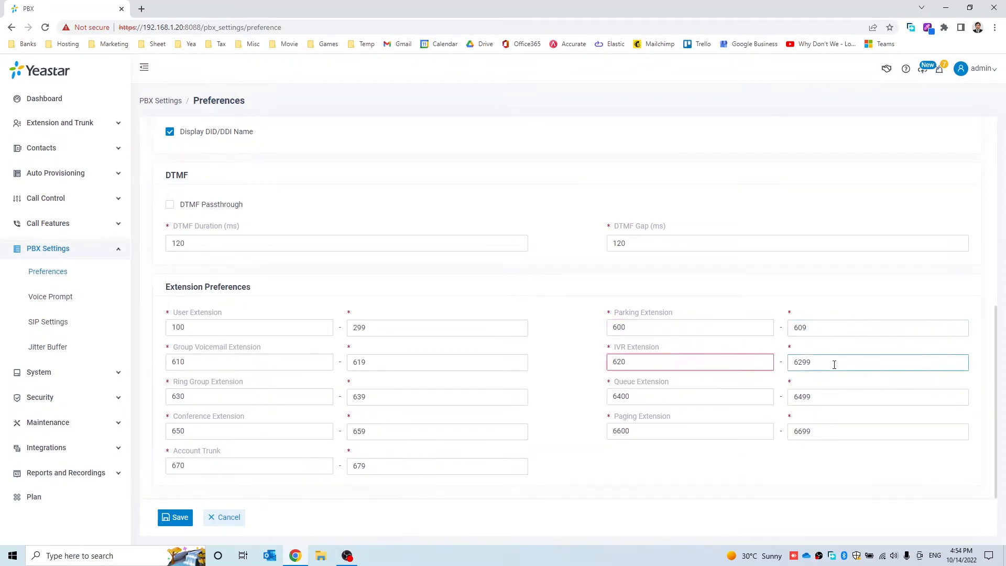
pyautogui.press('BackSpace')
# Shorten the Queue range to 640–649 and the Paging range to 660–669
pyautogui.click(684, 396)
pyautogui.press('BackSpace')
pyautogui.click(822, 398)
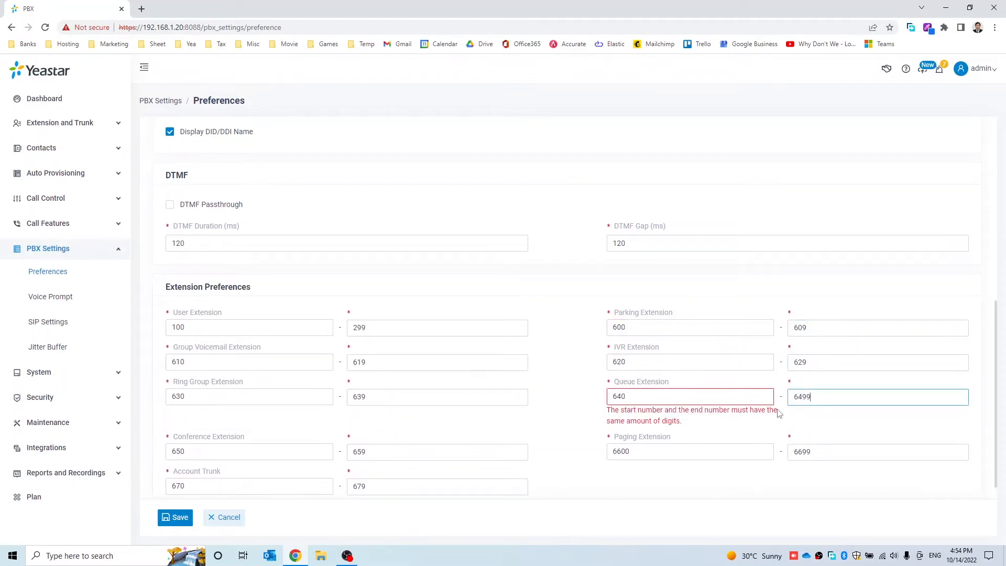
pyautogui.press('BackSpace')
pyautogui.click(678, 432)
pyautogui.press('BackSpace')
pyautogui.click(847, 432)
pyautogui.press('BackSpace')
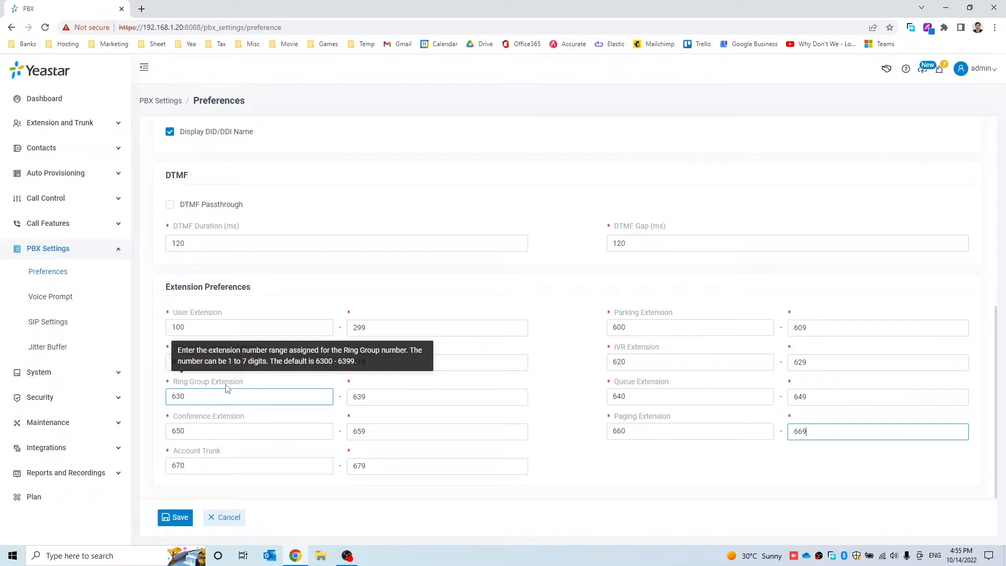
# Replace the Ring Group range 630–639 with 0–9 and save the Extension Preferences
pyautogui.click(188, 400)
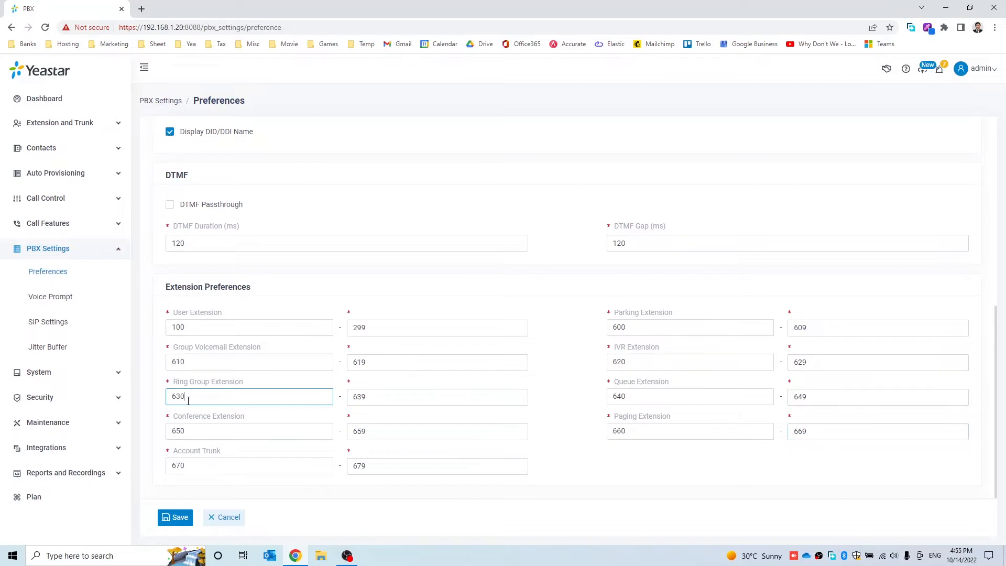
pyautogui.moveTo(188, 400); pyautogui.dragTo(160, 404)
pyautogui.write('0')
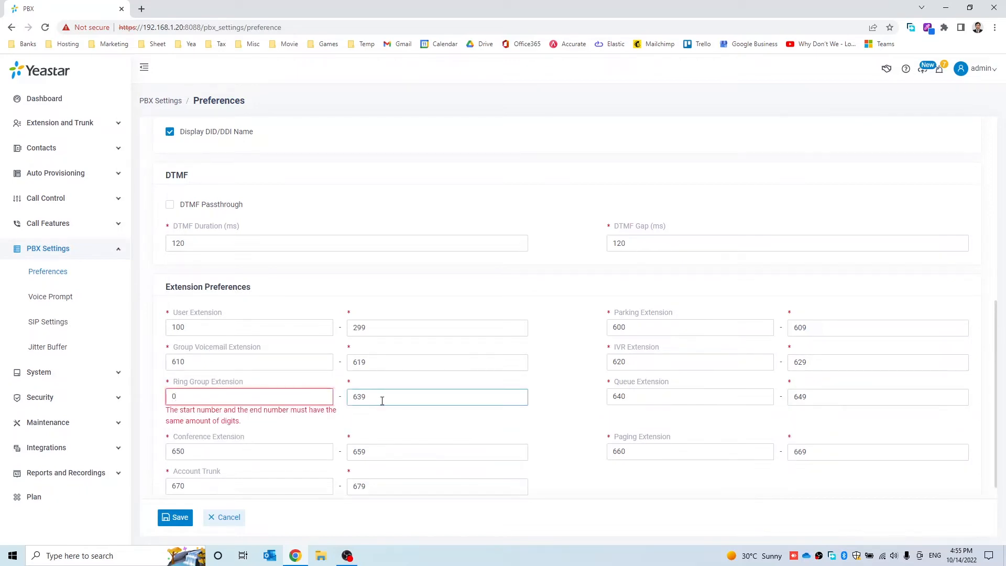
pyautogui.doubleClick(367, 397)
pyautogui.write('9')
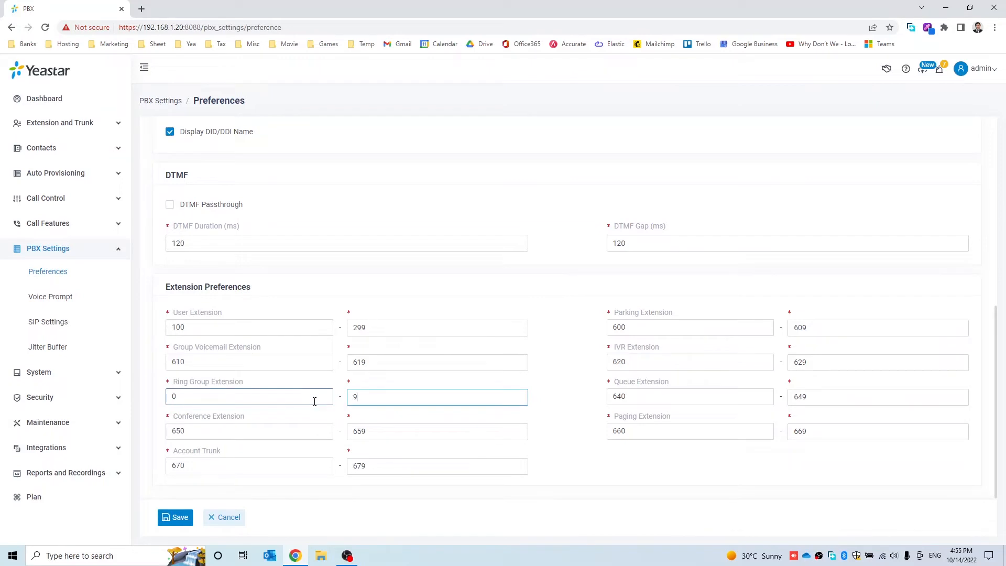
pyautogui.click(157, 394)
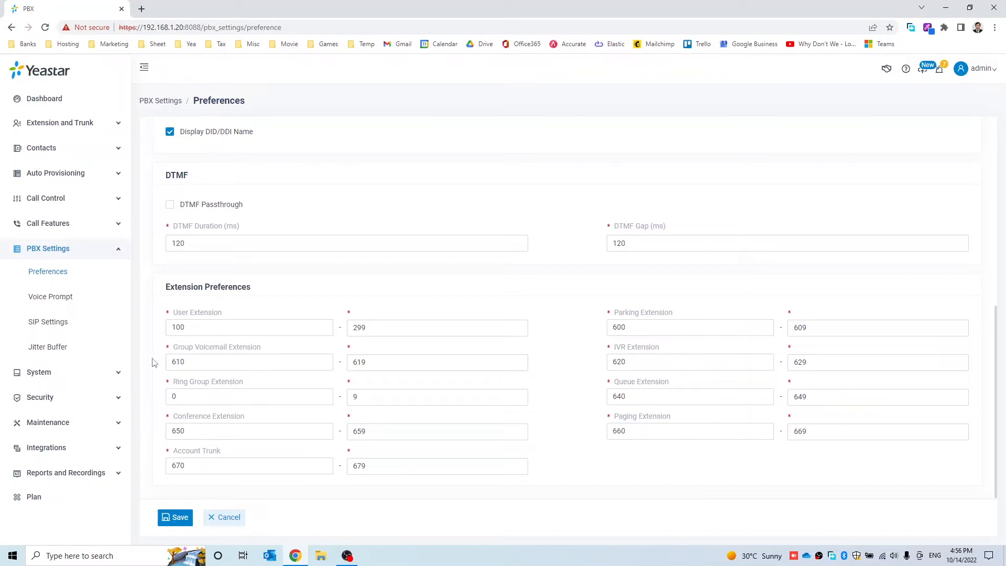
pyautogui.click(175, 519)
# Delete all five existing extensions 1000–1004 from the Extension list
pyautogui.click(72, 124)
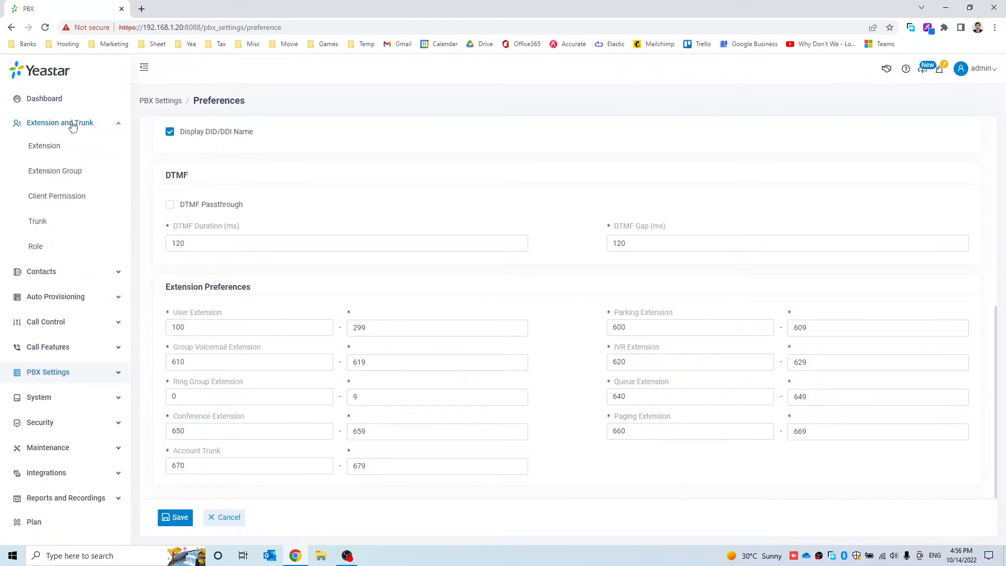
pyautogui.click(51, 151)
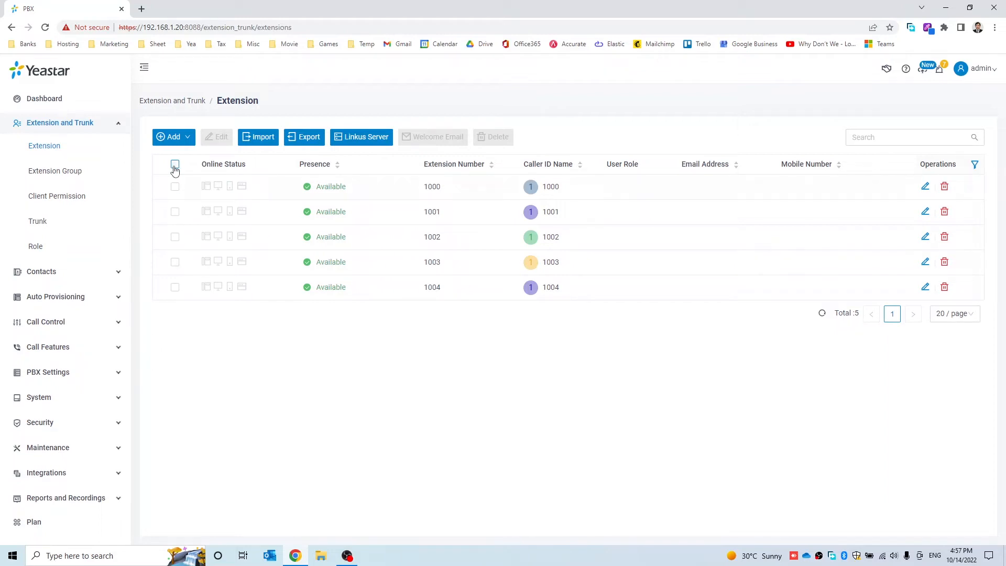
pyautogui.click(175, 166)
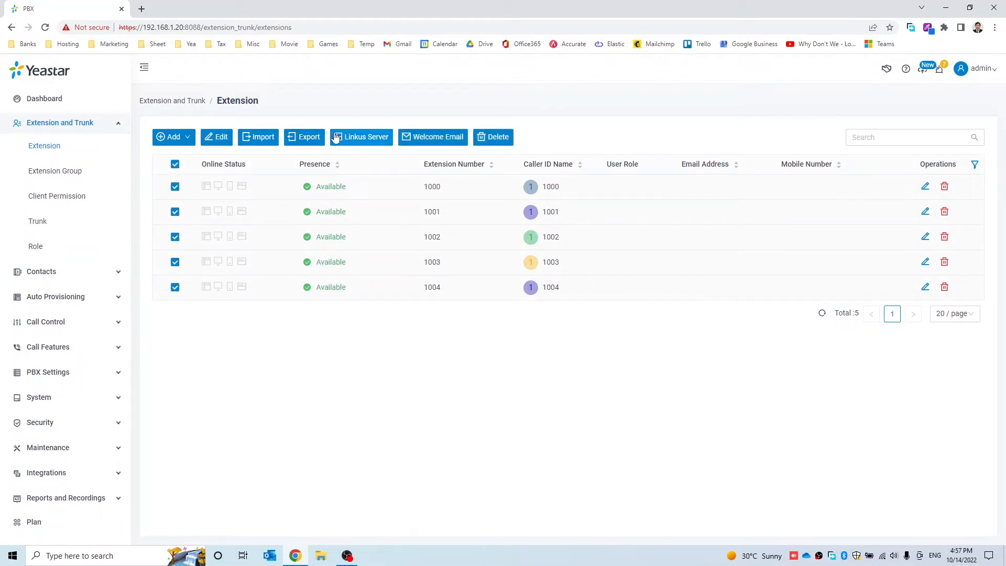
pyautogui.click(486, 139)
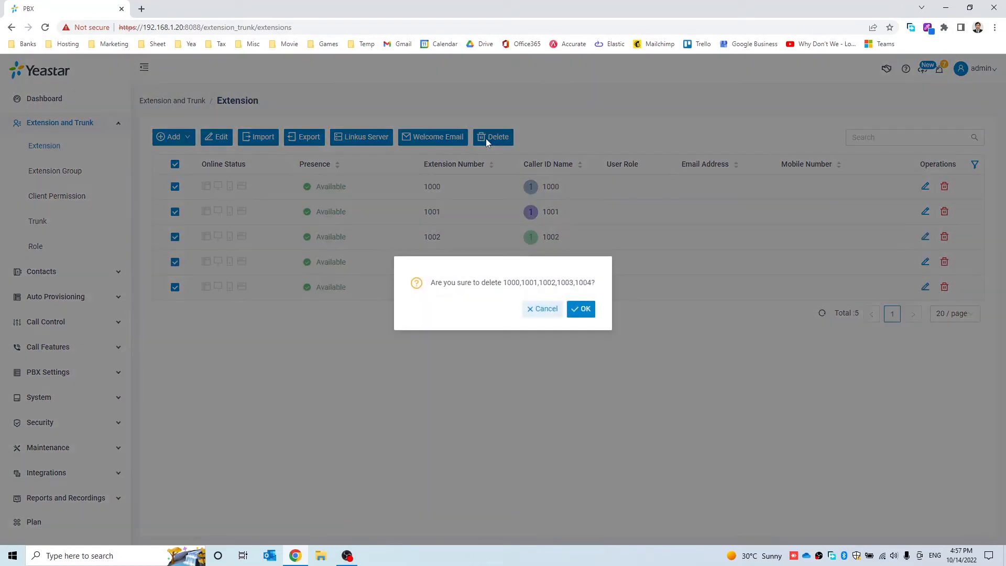
pyautogui.click(584, 310)
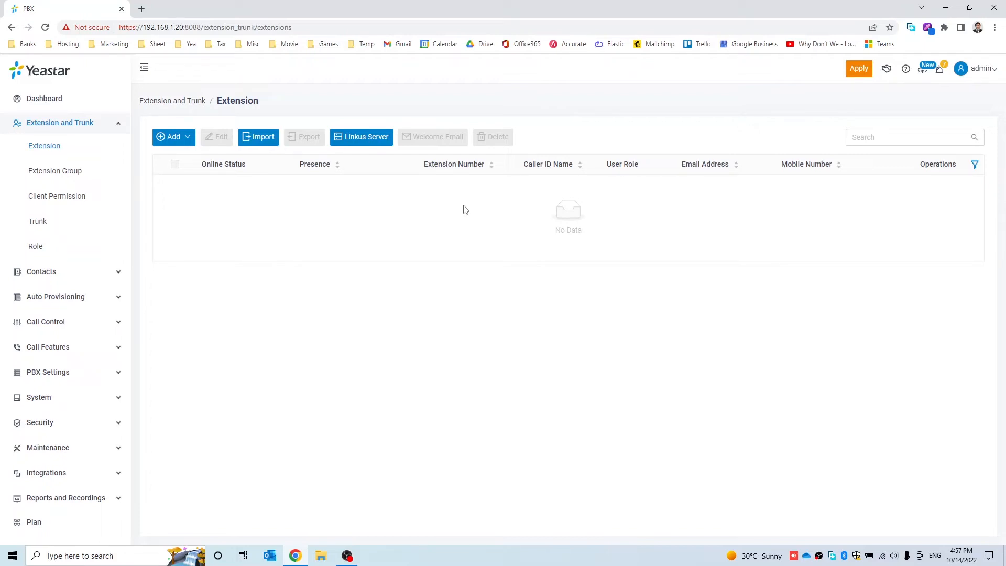
pyautogui.click(176, 138)
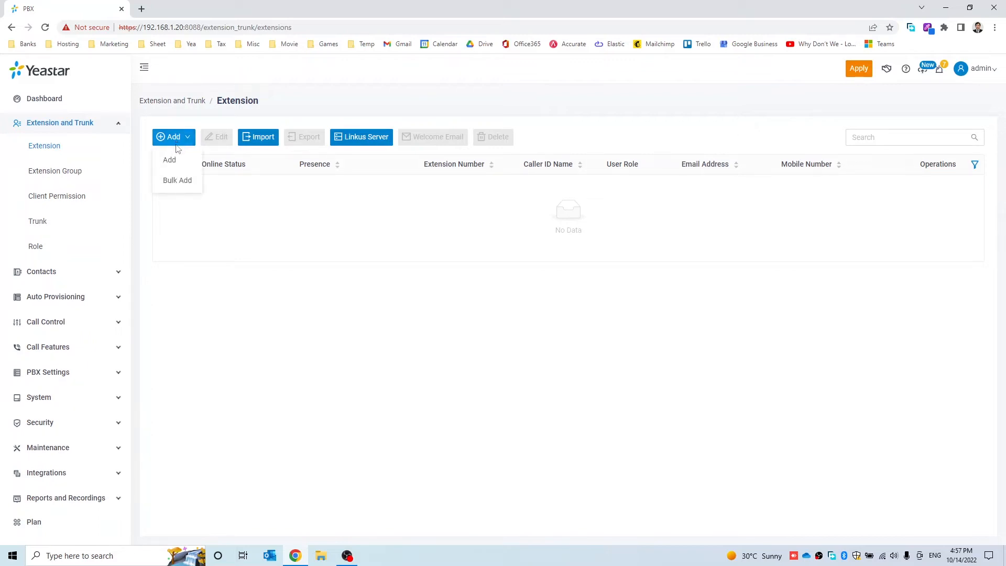
# Bulk add 20 extensions starting at number 100 and save them
pyautogui.click(180, 184)
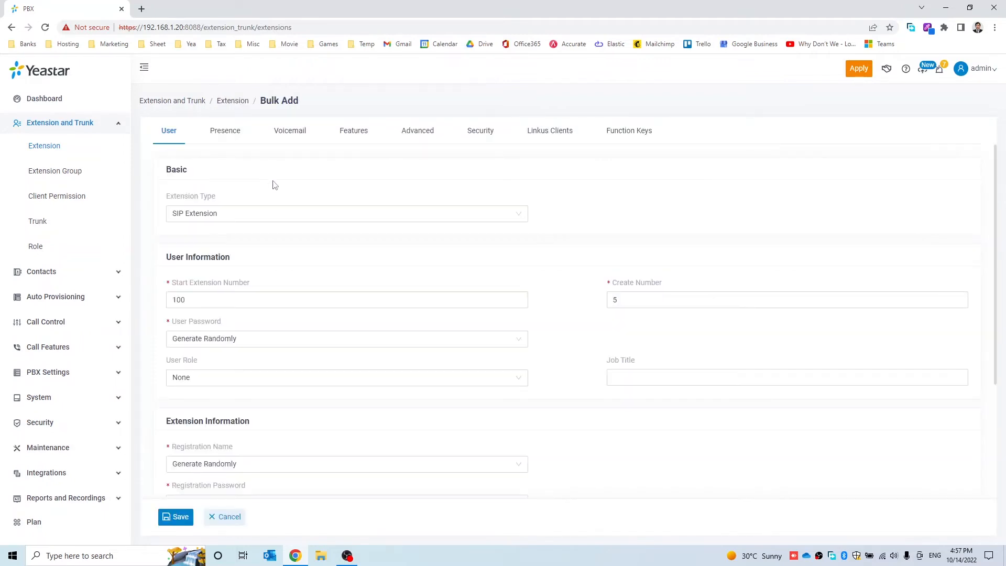
pyautogui.click(186, 299)
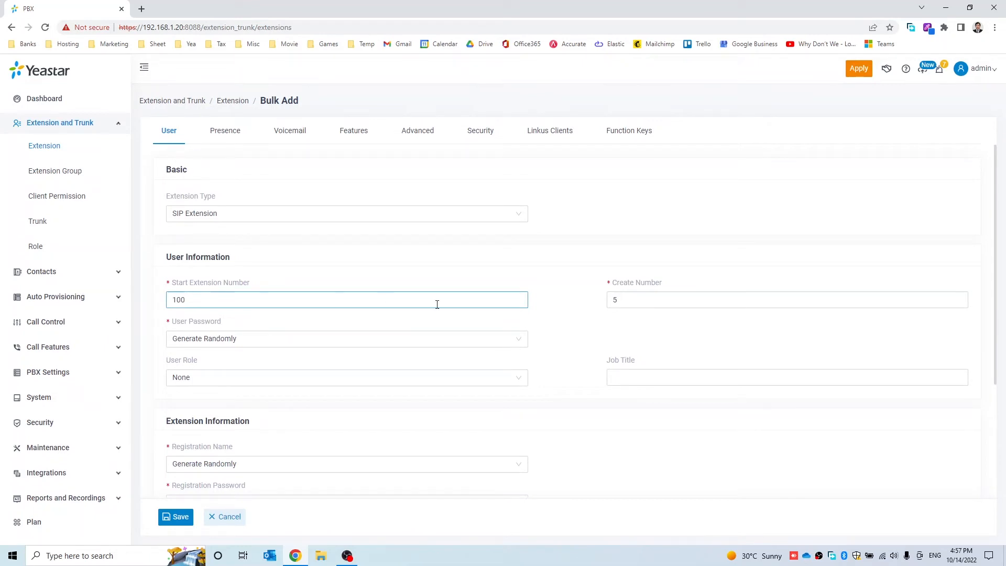
pyautogui.moveTo(620, 296); pyautogui.dragTo(599, 305)
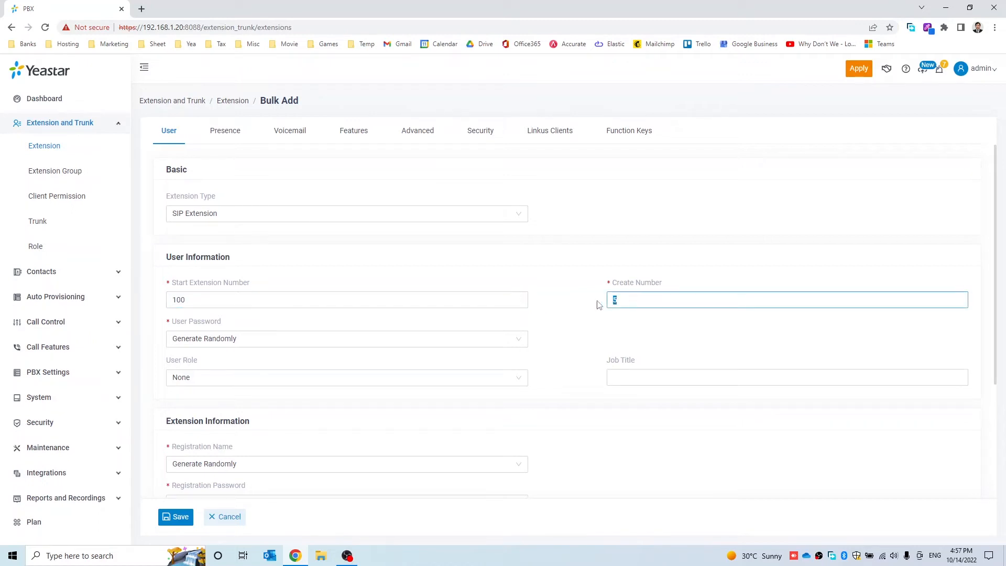
pyautogui.write('1')
pyautogui.press('BackSpace')
pyautogui.write('20')
pyautogui.scroll(-2, 571, 337)
pyautogui.scroll(-1, 571, 337)
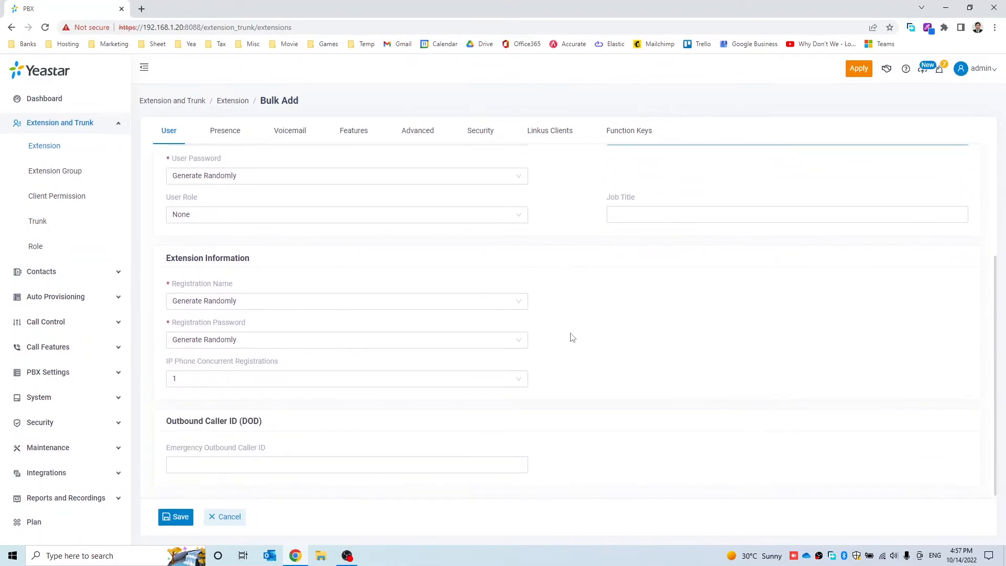
pyautogui.click(174, 517)
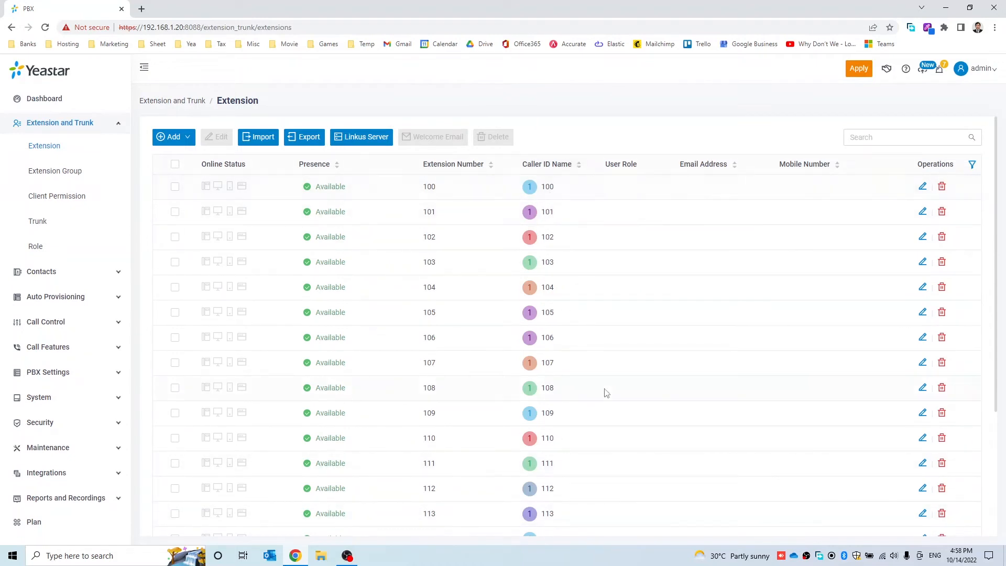
pyautogui.scroll(-4, 605, 393)
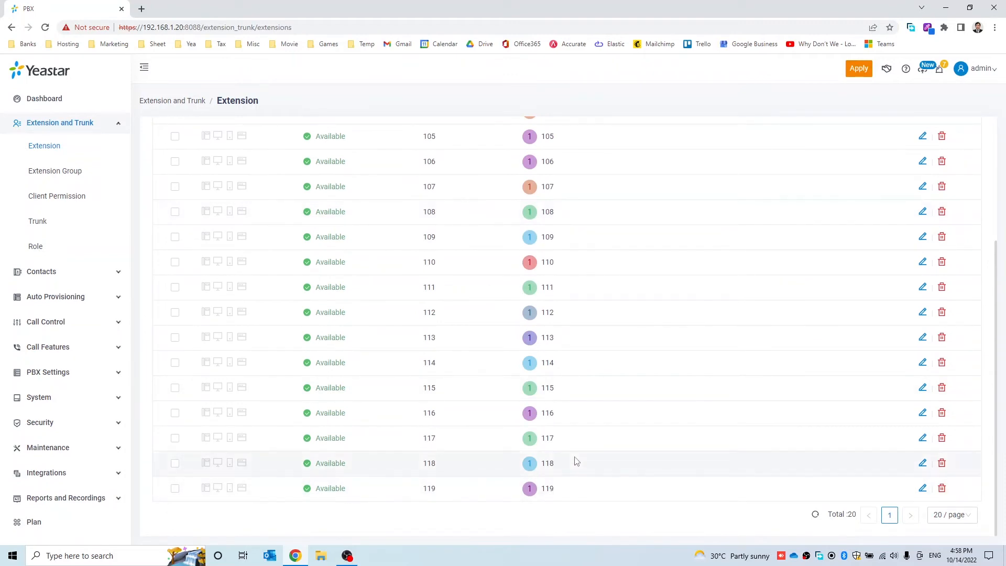
pyautogui.scroll(4, 574, 463)
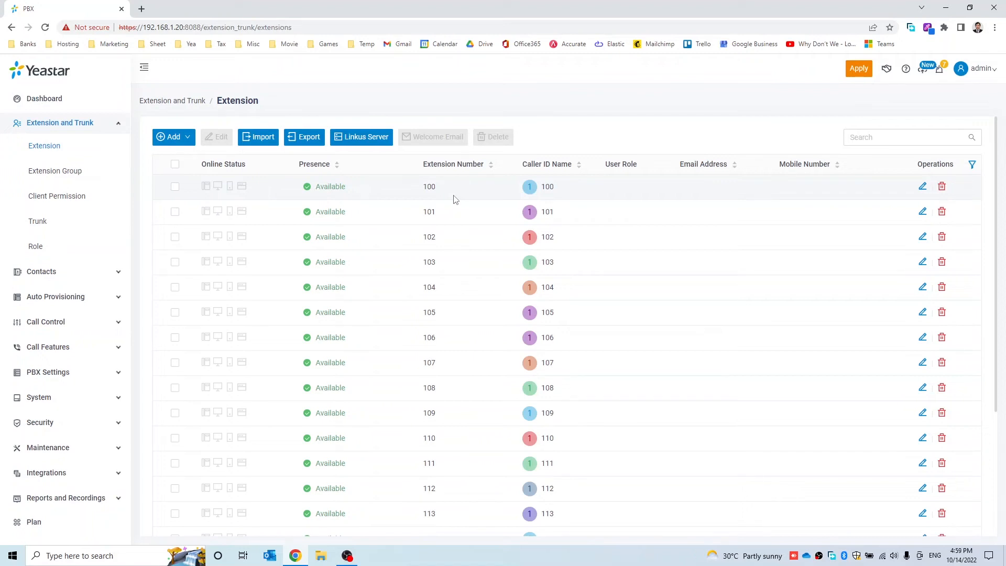
# Bulk-edit all extensions to turn voicemail off, and save
pyautogui.click(175, 165)
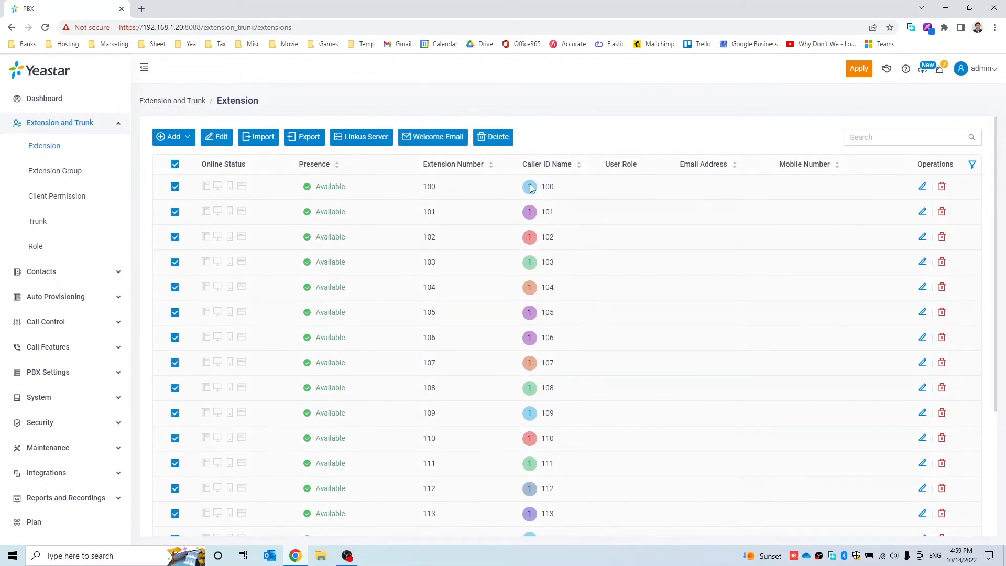
pyautogui.click(220, 140)
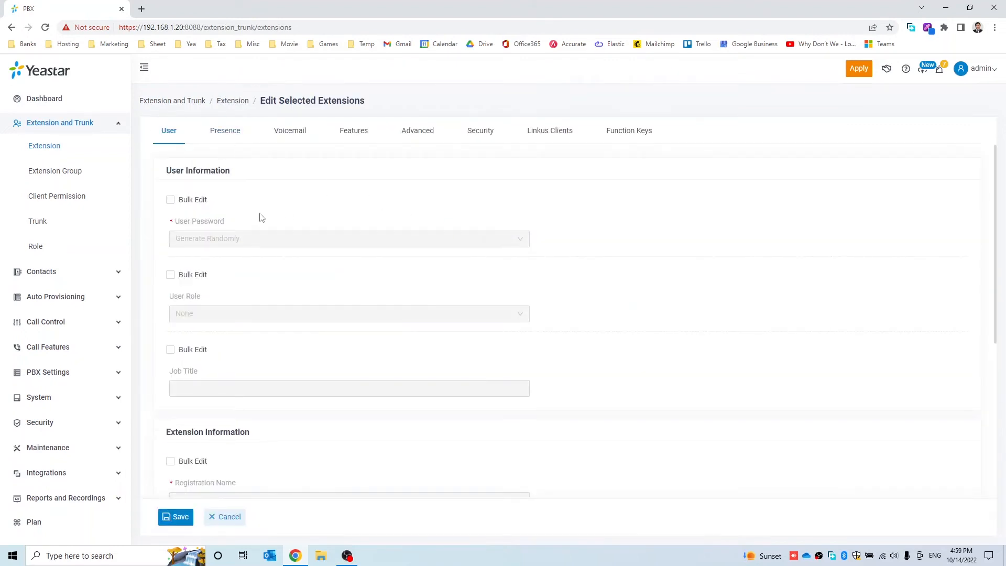
pyautogui.scroll(-5, 263, 218)
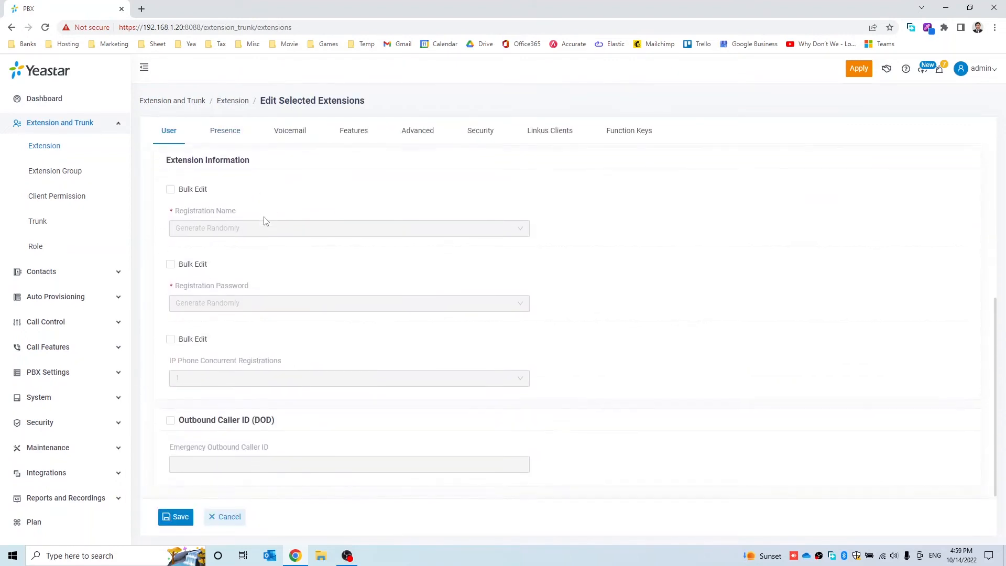
pyautogui.click(283, 138)
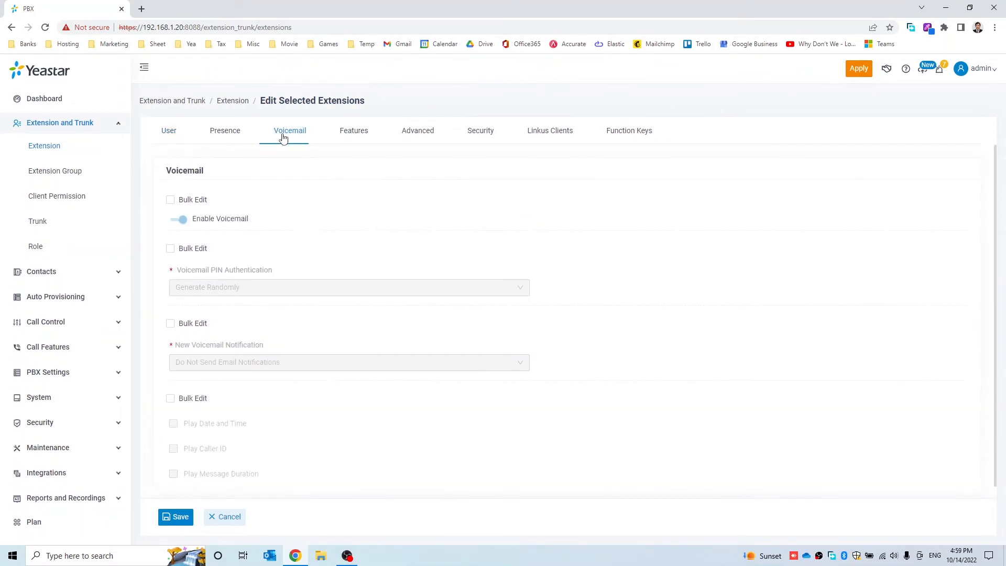
pyautogui.click(170, 201)
pyautogui.click(180, 220)
pyautogui.click(171, 521)
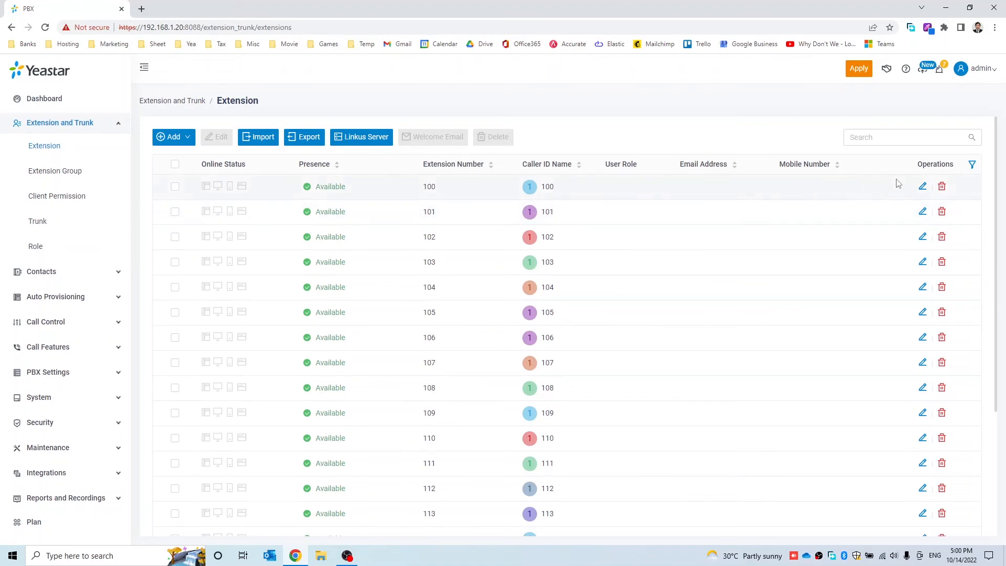
# Change extension 100's first name from 100 to Operator
pyautogui.click(923, 187)
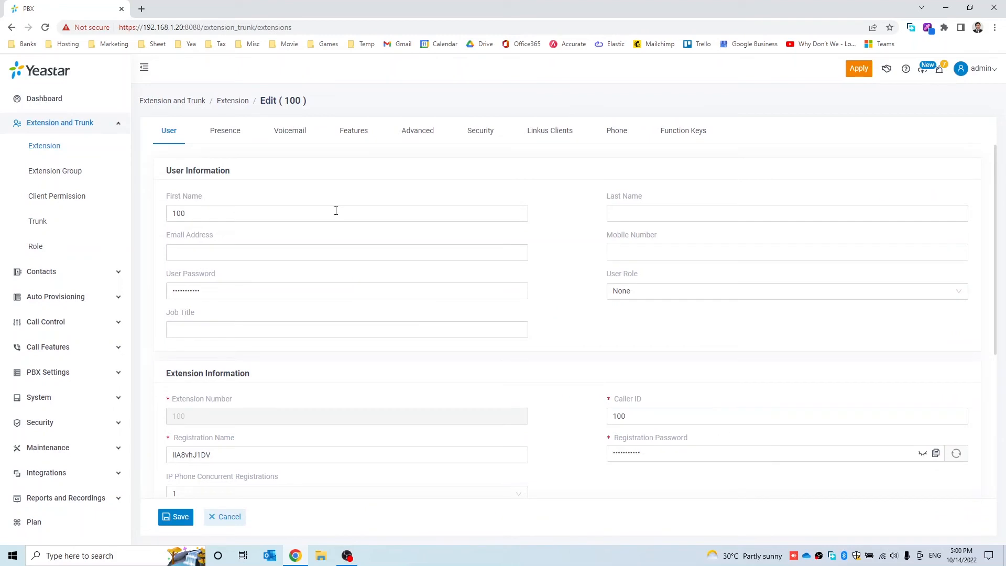
pyautogui.click(205, 210)
pyautogui.click(177, 213)
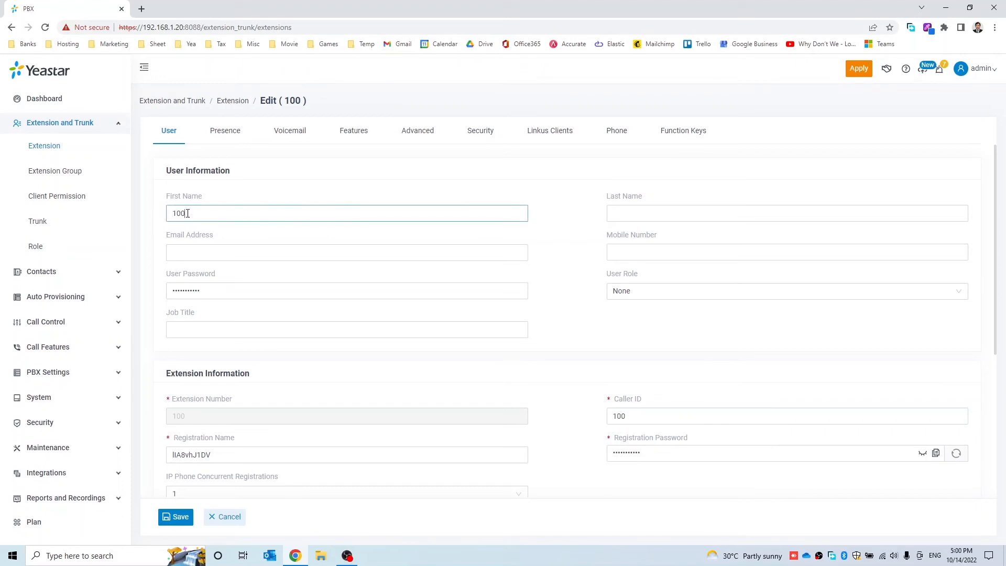
pyautogui.moveTo(189, 214); pyautogui.dragTo(141, 217)
pyautogui.write('Oeprator')
pyautogui.press('BackSpace')
pyautogui.press('BackSpace')
pyautogui.press('BackSpace')
pyautogui.press('BackSpace')
pyautogui.press('BackSpace')
pyautogui.press('BackSpace')
pyautogui.press('BackSpace')
pyautogui.write('perator')
# Save extension 100 and apply the configuration to the PBX
pyautogui.scroll(-3, 361, 363)
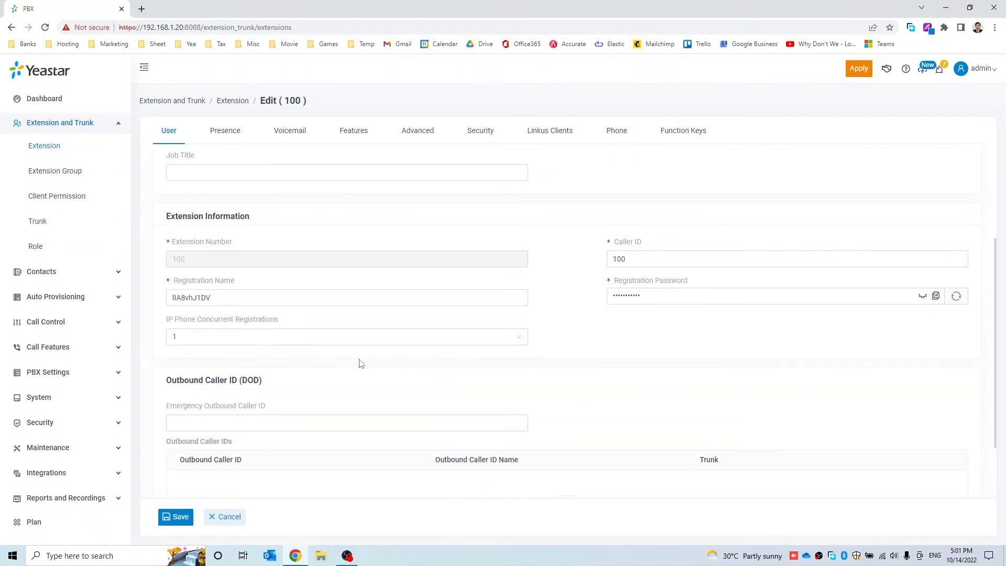
pyautogui.click(167, 516)
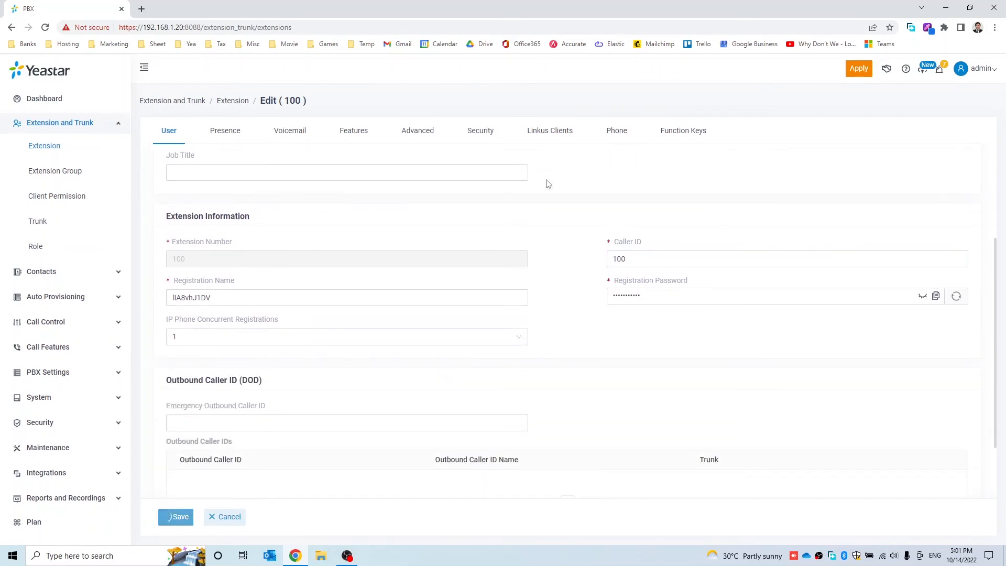
pyautogui.click(857, 73)
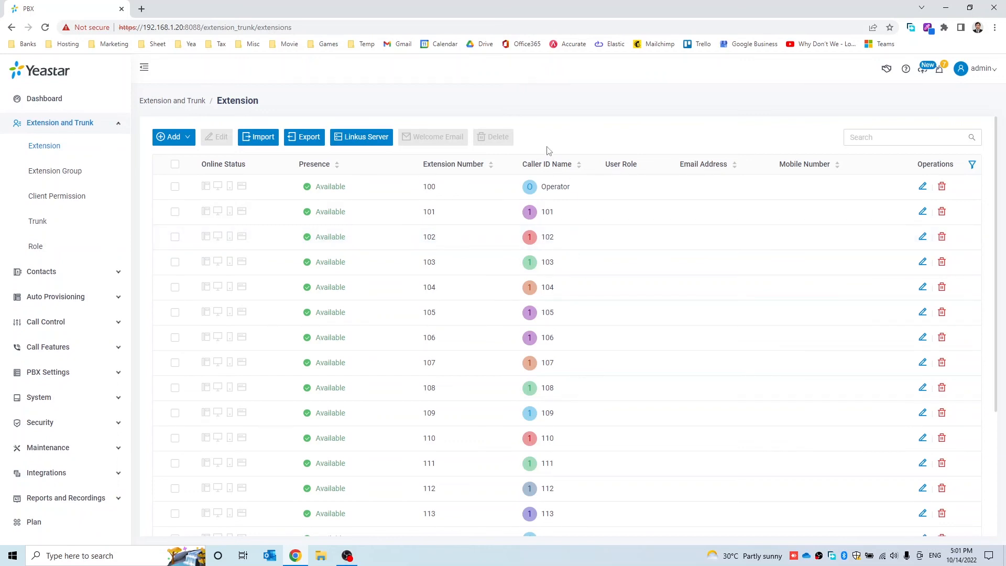
# Go to Extension Group and open the Add form for a new group
pyautogui.click(43, 175)
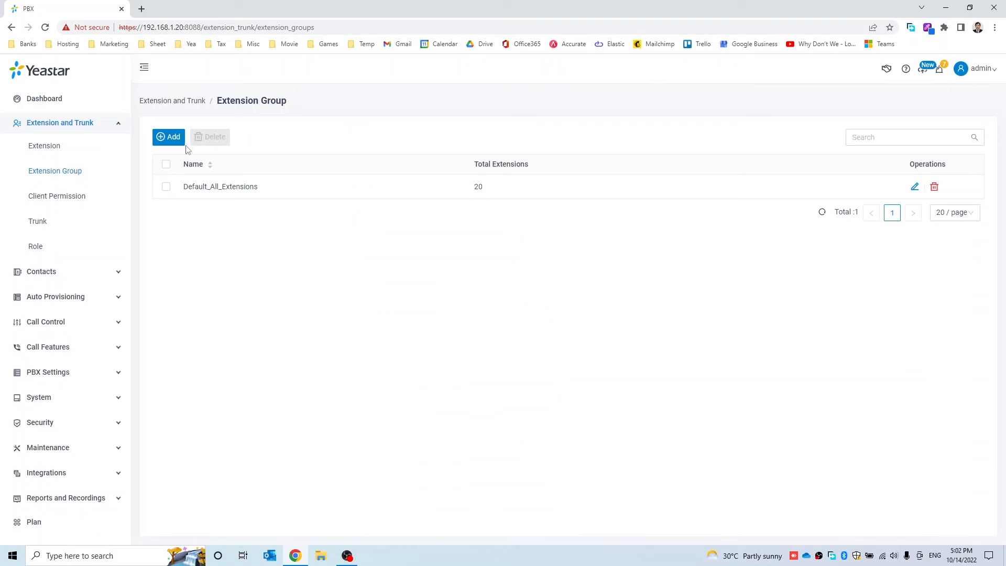
pyautogui.click(169, 137)
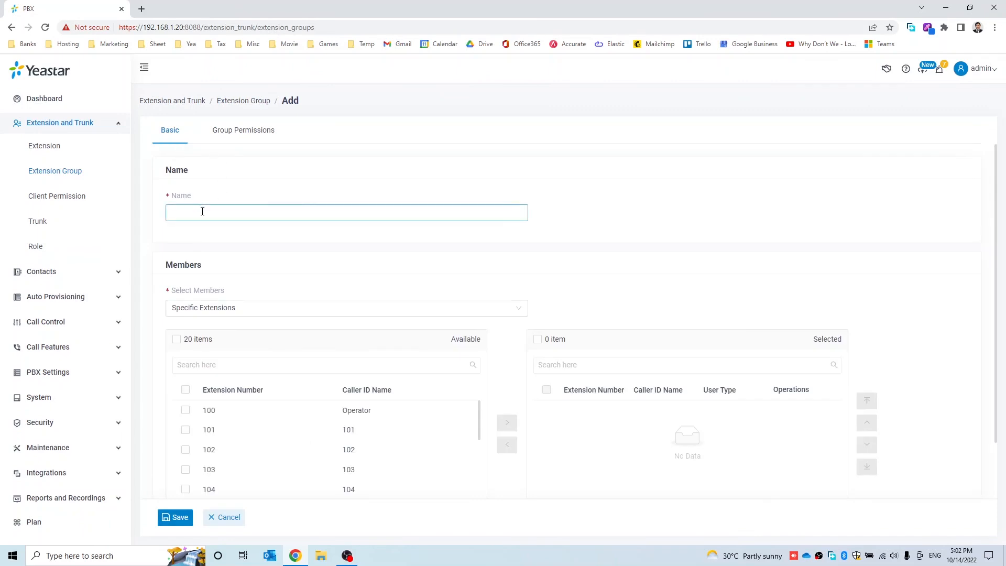
# Name the group Sales and move extensions 105–110 into its selected members
pyautogui.write('Sales')
pyautogui.scroll(-2, 157, 285)
pyautogui.scroll(-2, 213, 384)
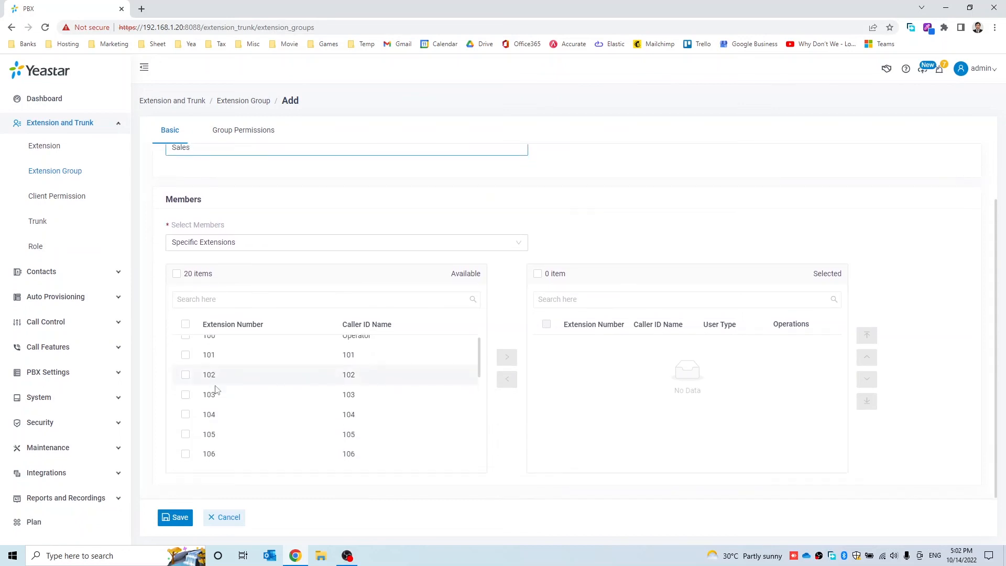
pyautogui.click(187, 340)
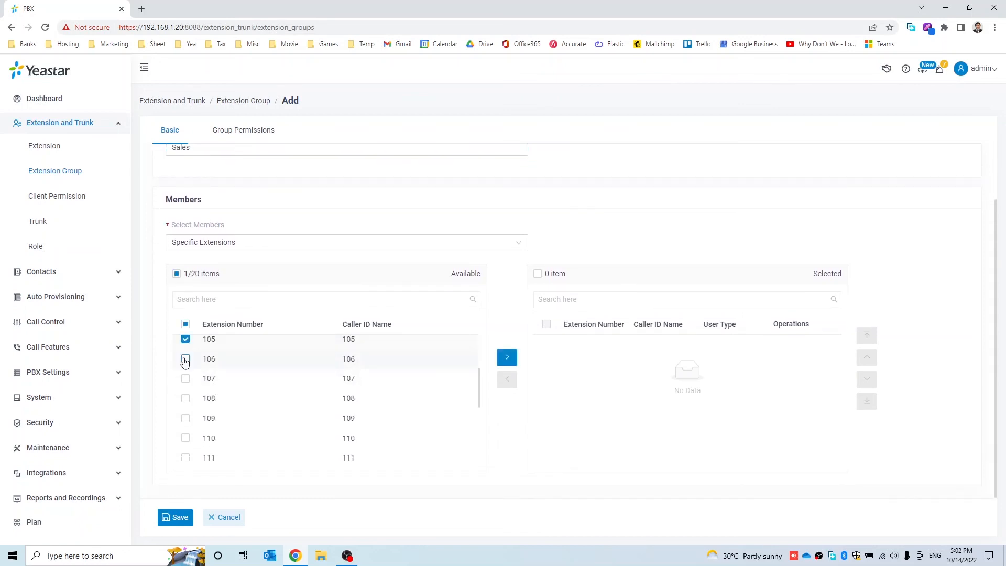
pyautogui.click(186, 359)
pyautogui.click(186, 378)
pyautogui.click(185, 399)
pyautogui.click(186, 418)
pyautogui.click(185, 438)
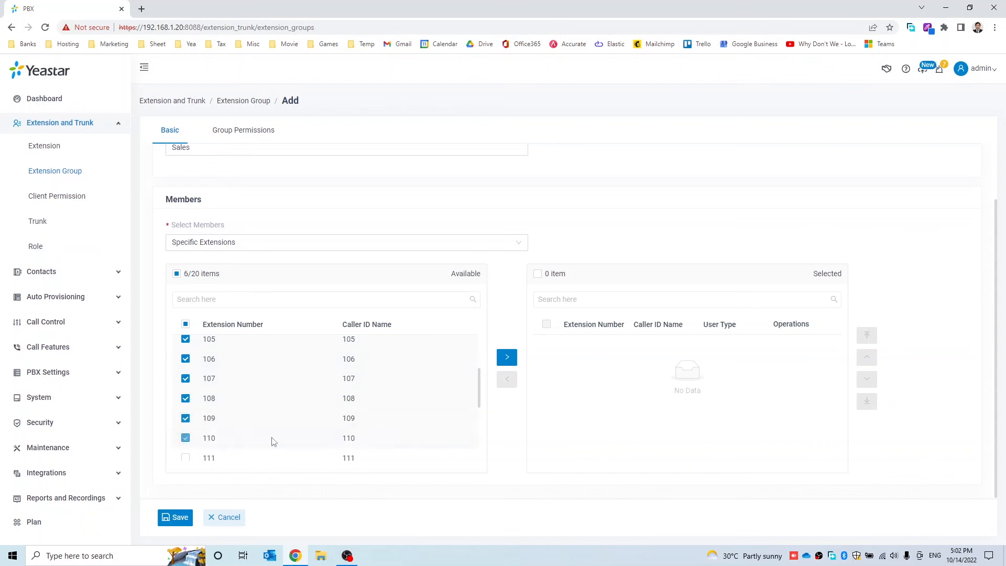
pyautogui.click(507, 358)
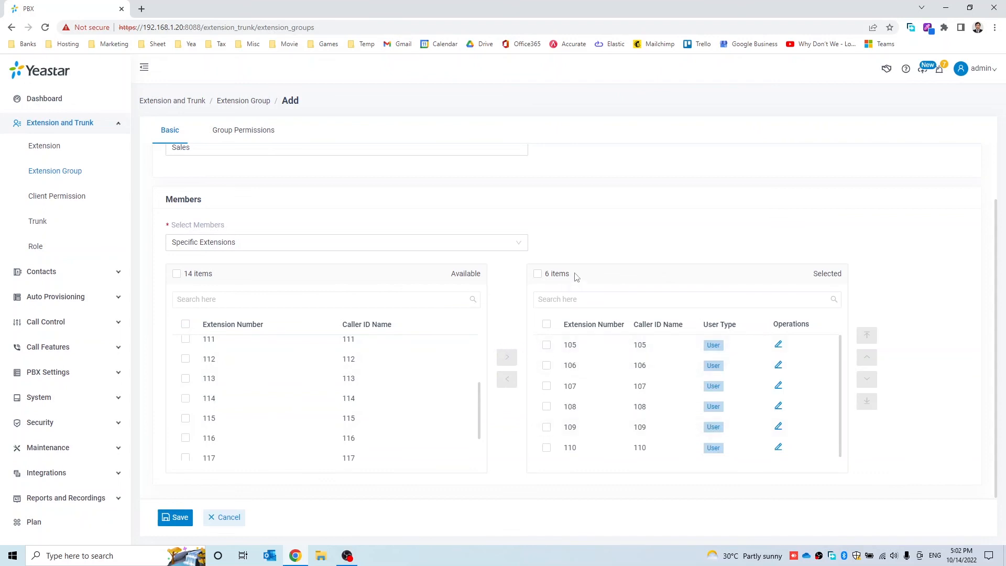
# Save the Sales group and open a fresh Add form
pyautogui.scroll(2, 296, 194)
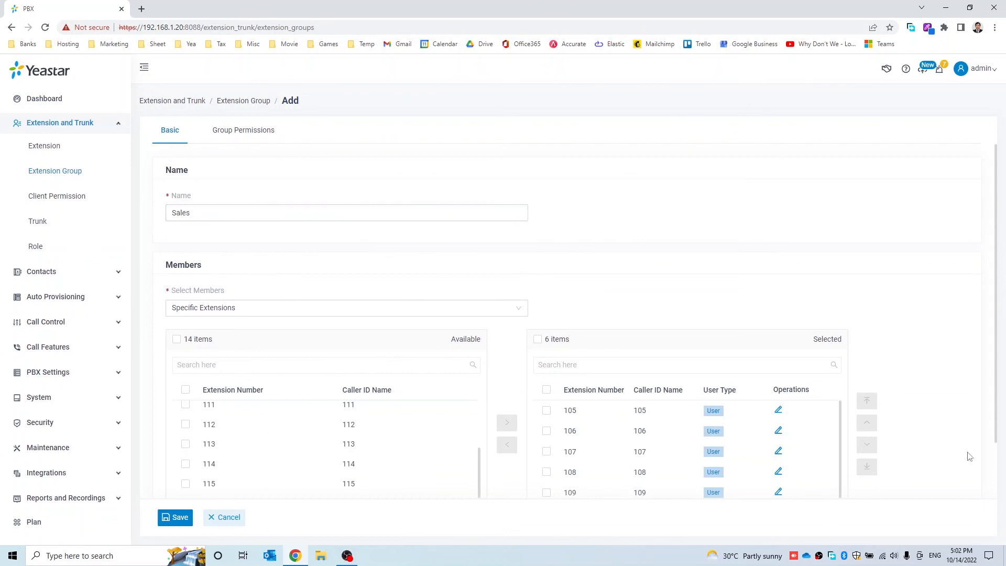
pyautogui.scroll(-1, 918, 418)
pyautogui.scroll(-1, 918, 418)
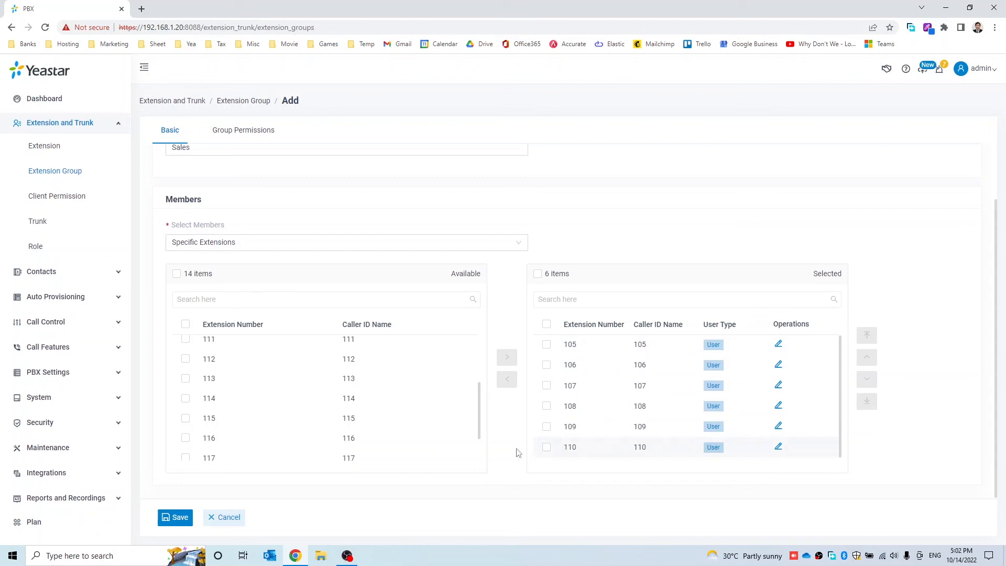
pyautogui.click(180, 517)
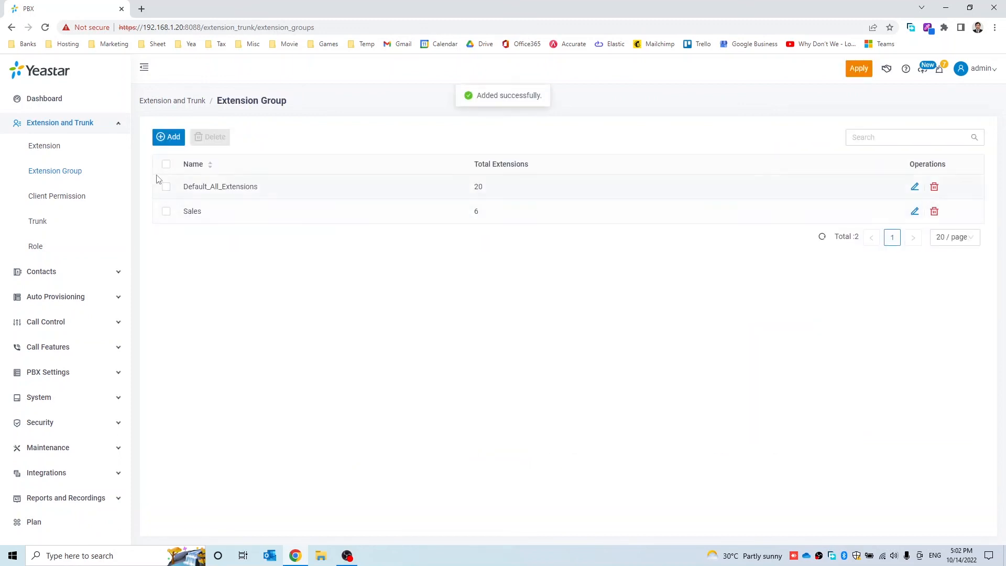
pyautogui.click(166, 138)
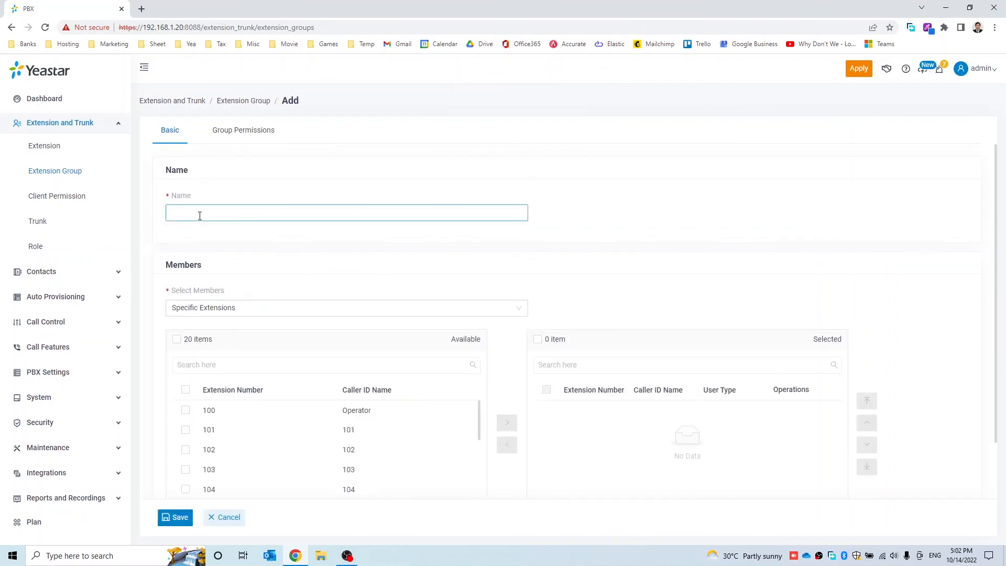
# Create the HRD group with extensions 111 and 112 as members and save it
pyautogui.write('HRD')
pyautogui.scroll(-4, 386, 407)
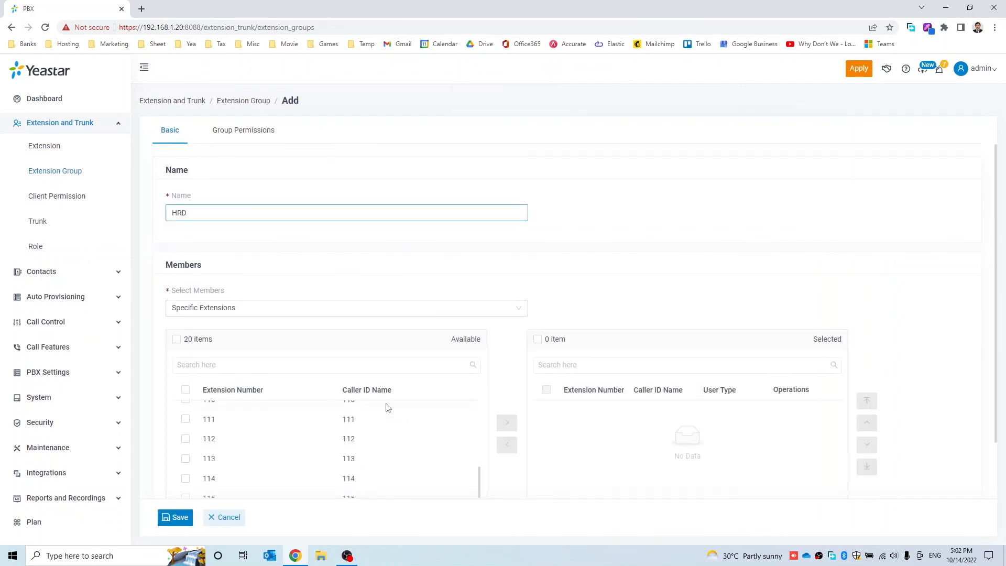
pyautogui.click(186, 422)
pyautogui.click(188, 442)
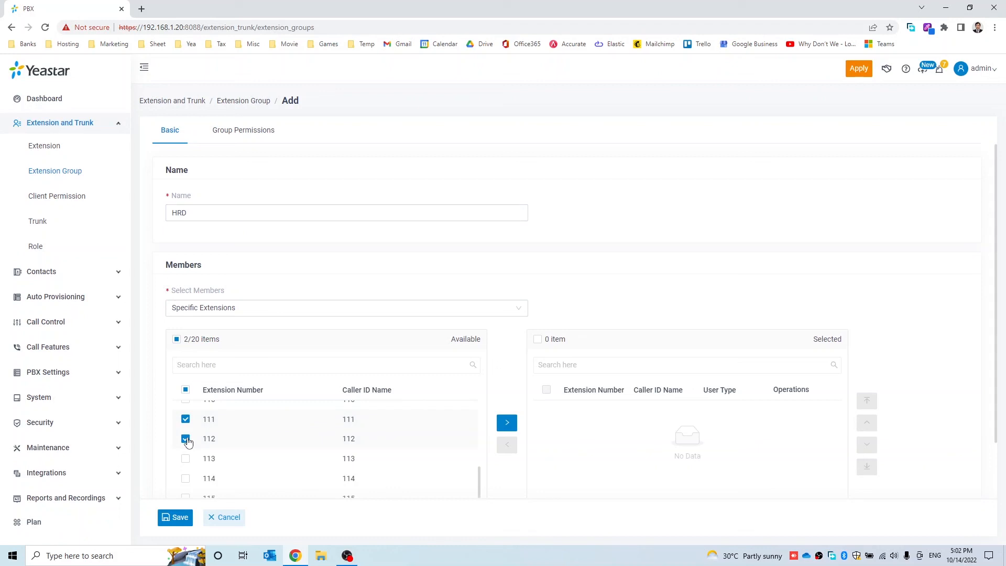
pyautogui.click(502, 422)
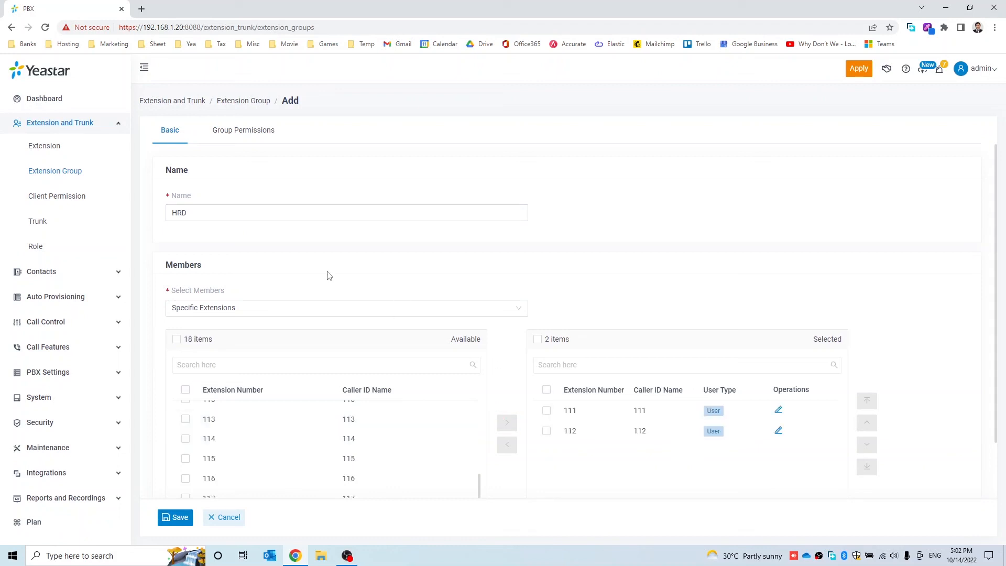
pyautogui.click(176, 220)
pyautogui.click(175, 517)
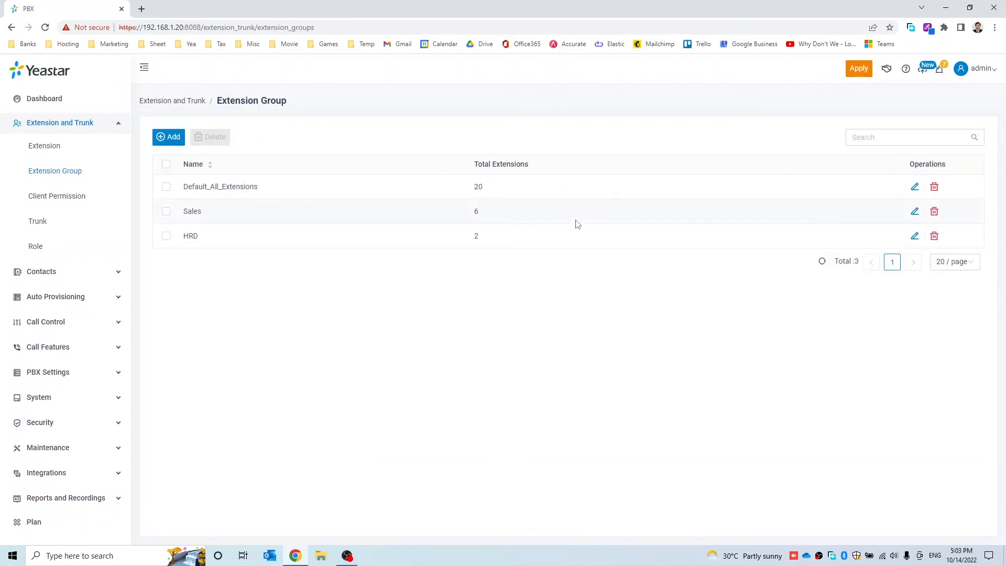
# Apply the new Sales and HRD groups, then return to the Extension list
pyautogui.click(862, 71)
pyautogui.click(36, 149)
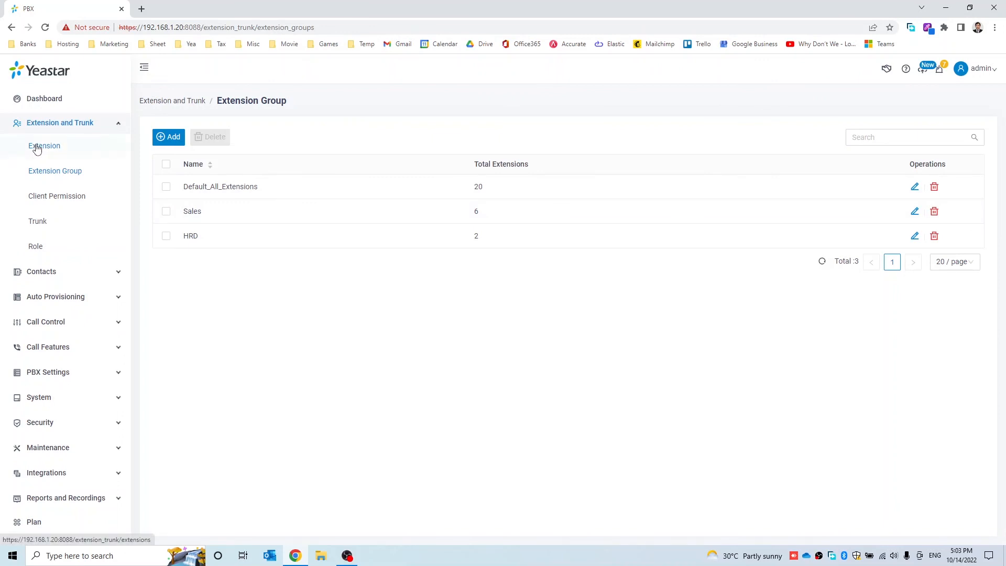